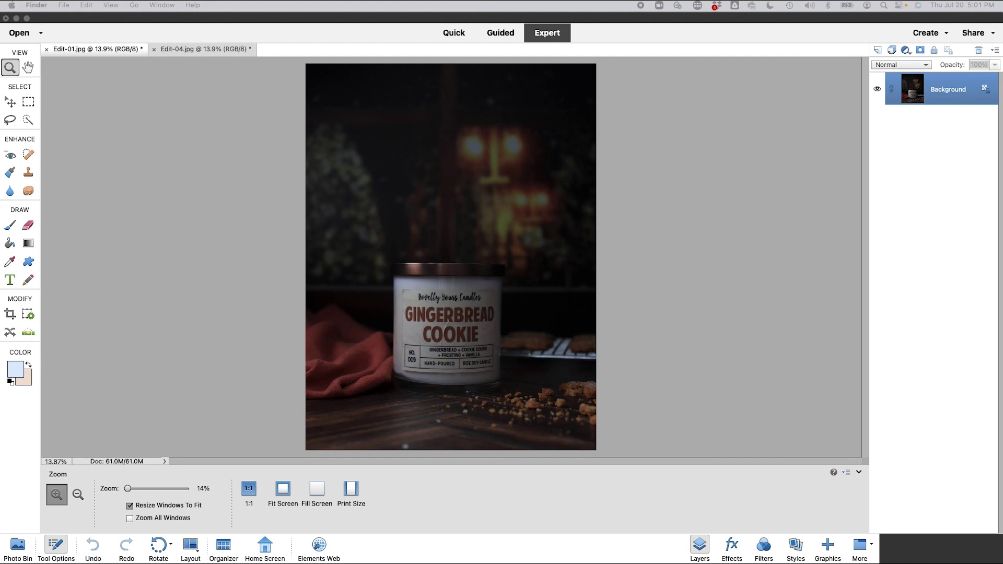
- Activate the Photoshop Elements window and switch to the teal-wall candle photo Edit-04.jpg
click(134, 102)
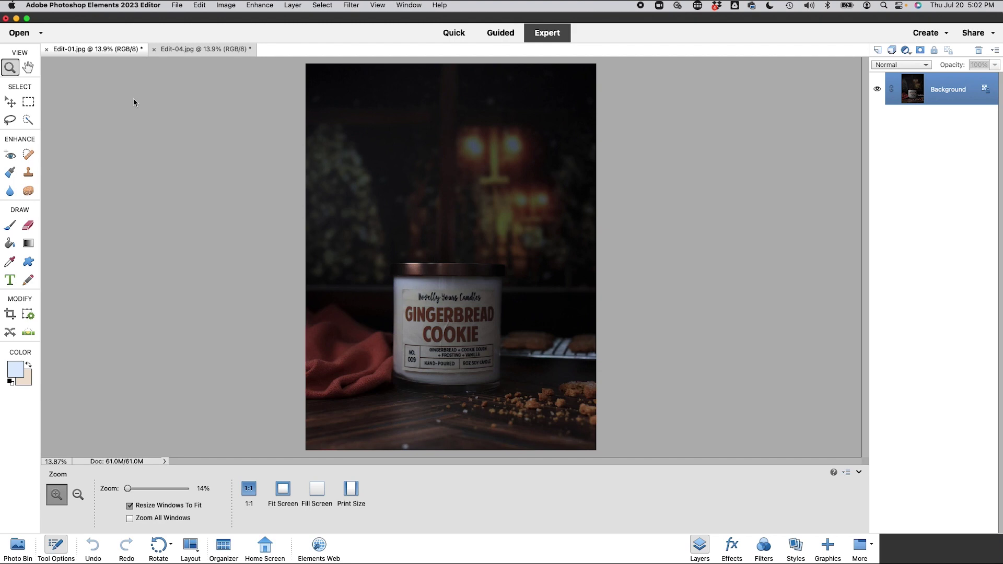
click(180, 49)
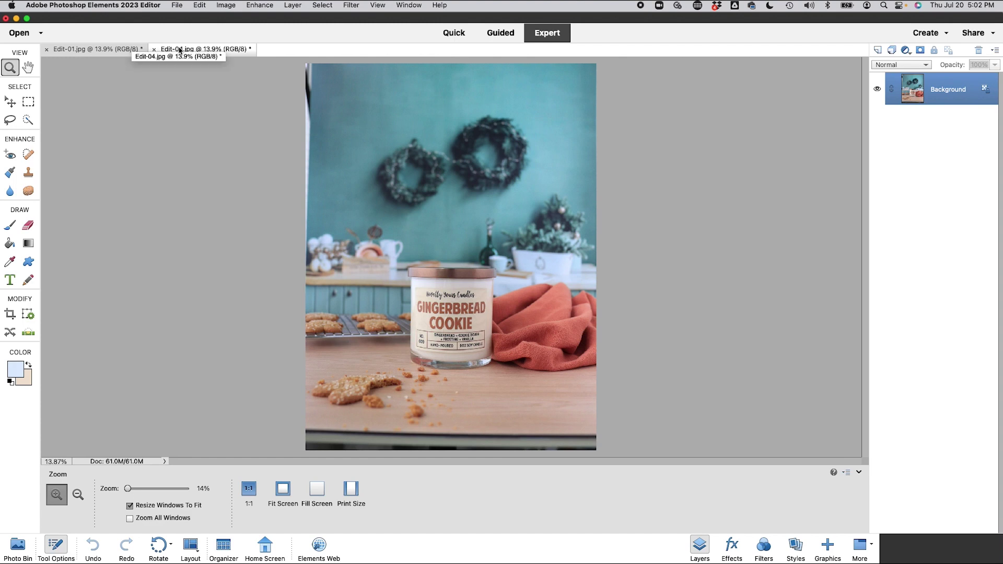
- Return to the dark candle photo Edit-01.jpg and open the Levels adjustment
click(82, 50)
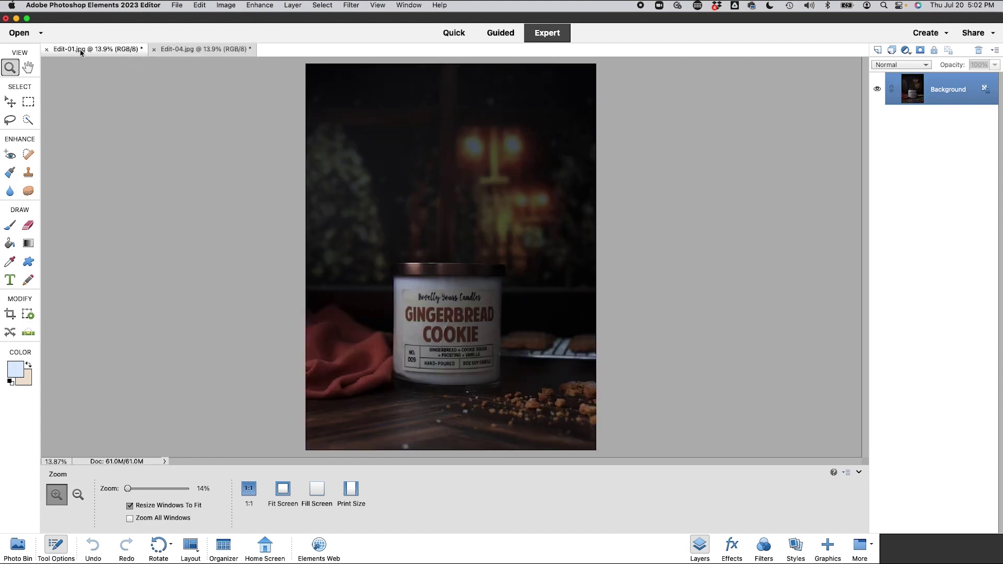
click(257, 6)
click(257, 6)
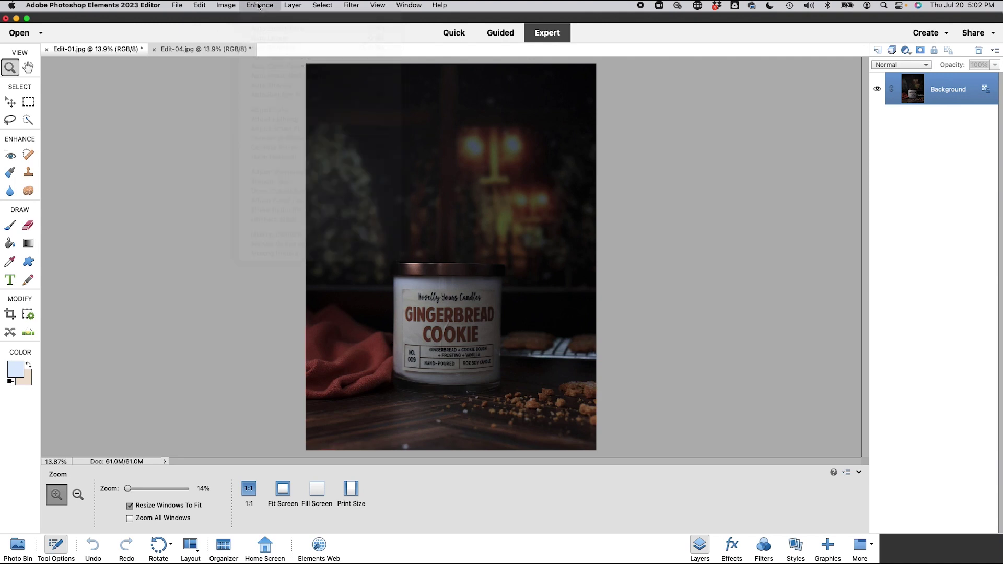
click(258, 6)
mouse_move(282, 122)
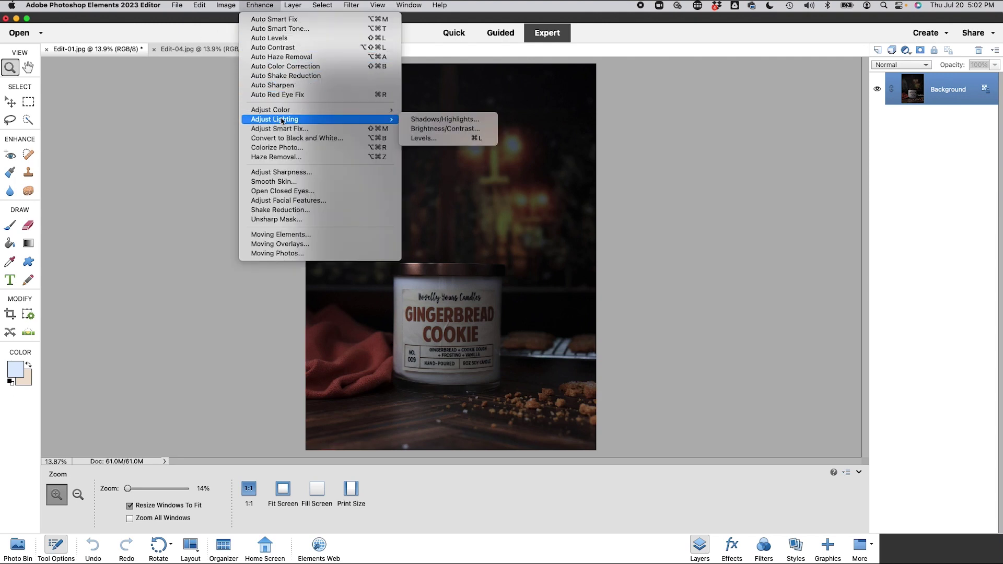
click(422, 139)
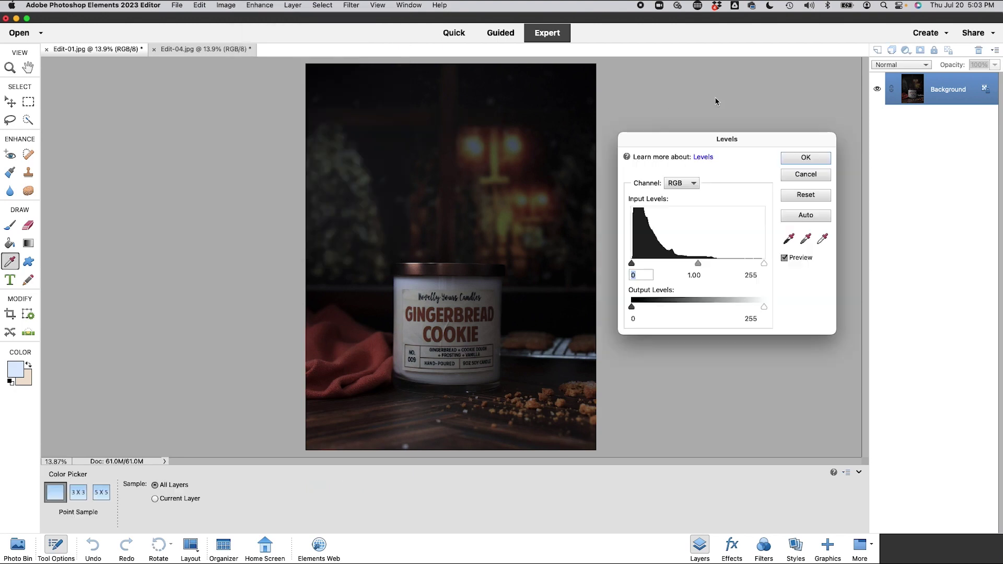
- Set the white point from the candle lid, lower Output white to 218, and apply Levels
click(823, 240)
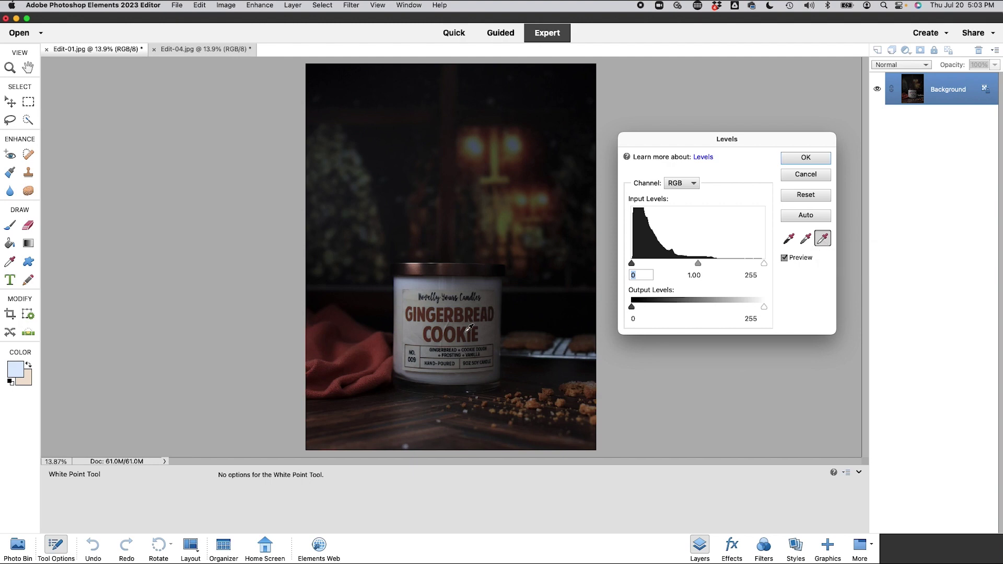
click(406, 278)
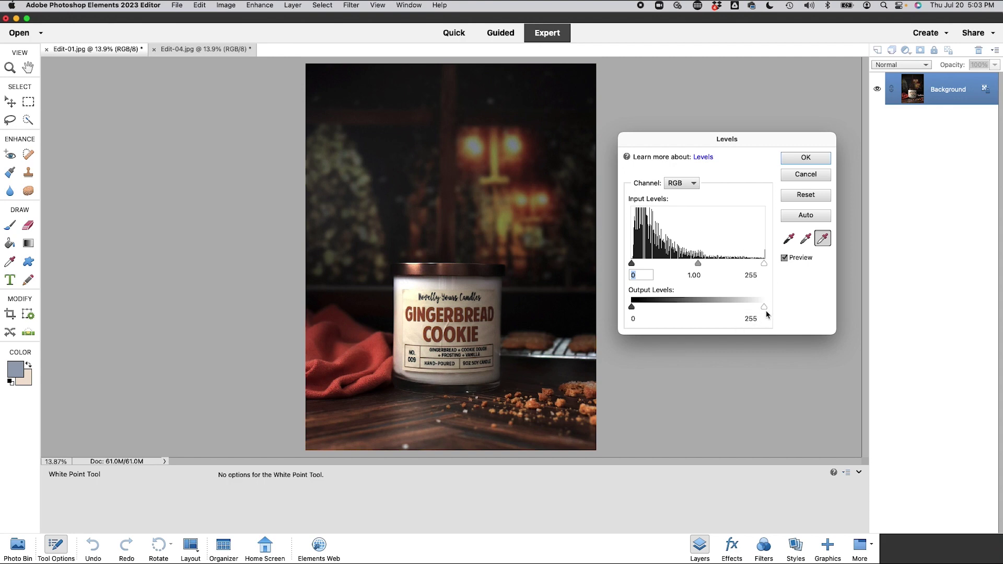
mouse_move(764, 308)
mouse_down()
mouse_move(733, 309)
mouse_move(768, 308)
mouse_move(751, 309)
mouse_up()
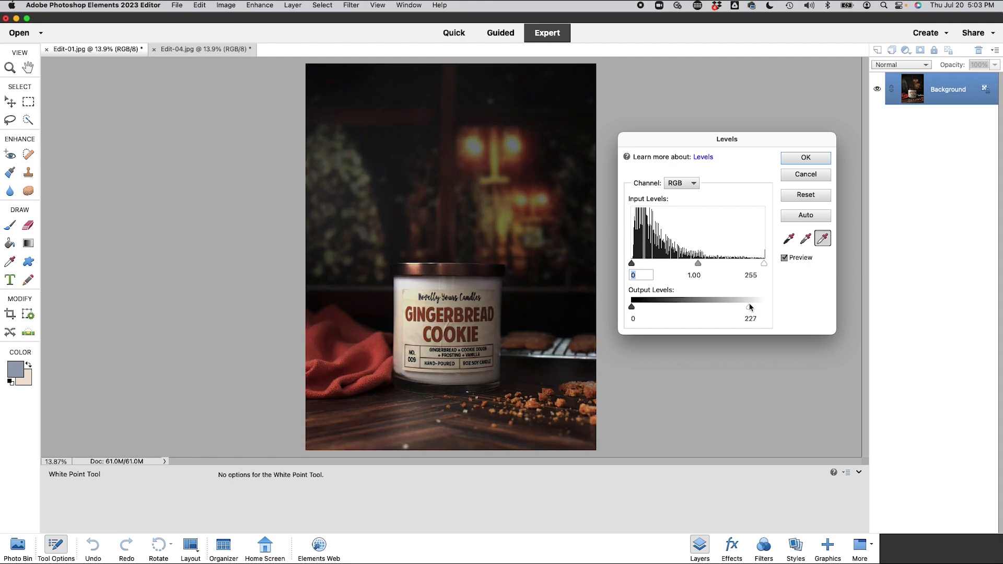
drag(751, 309, 746, 308)
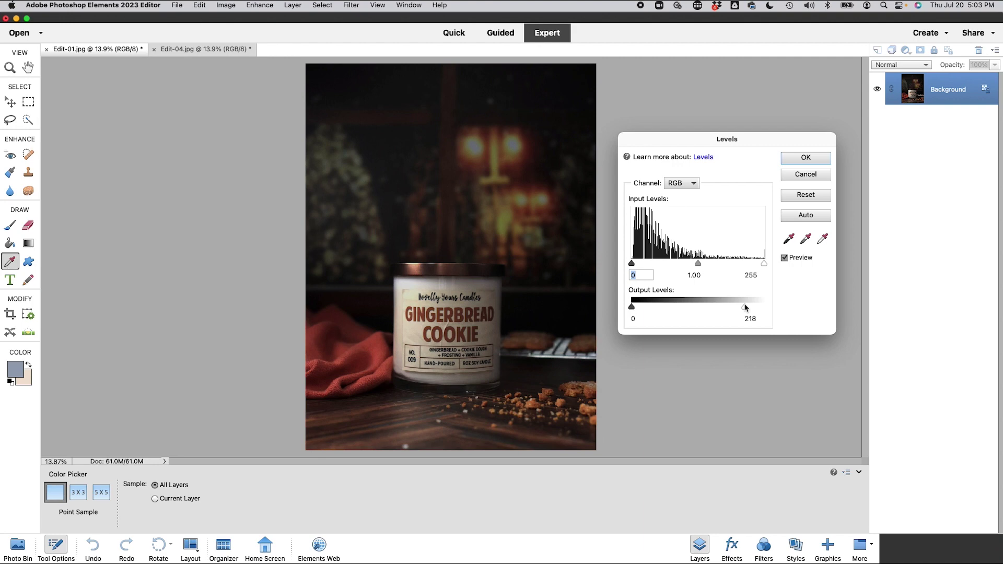
drag(746, 308, 745, 308)
click(801, 162)
click(801, 162)
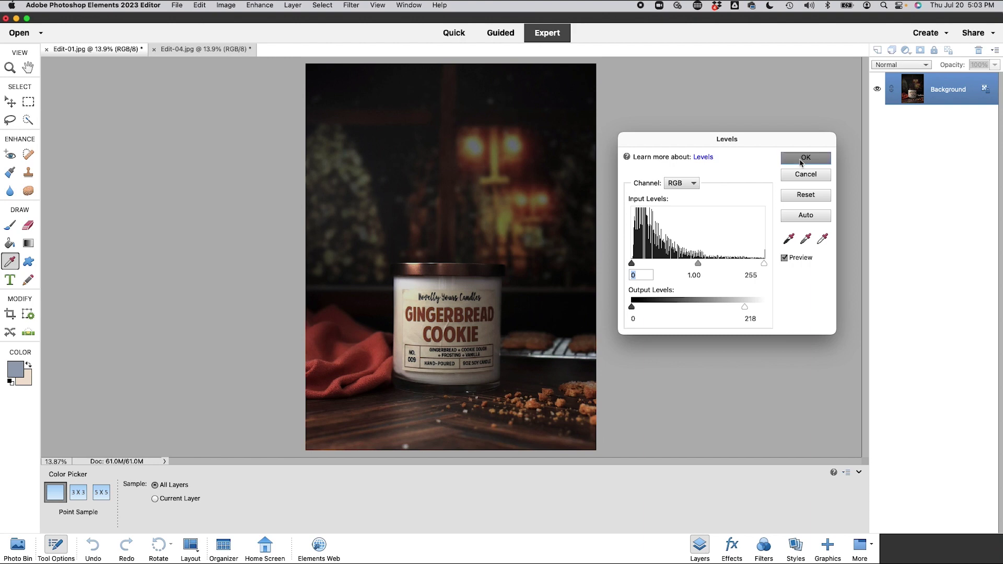
key(z)
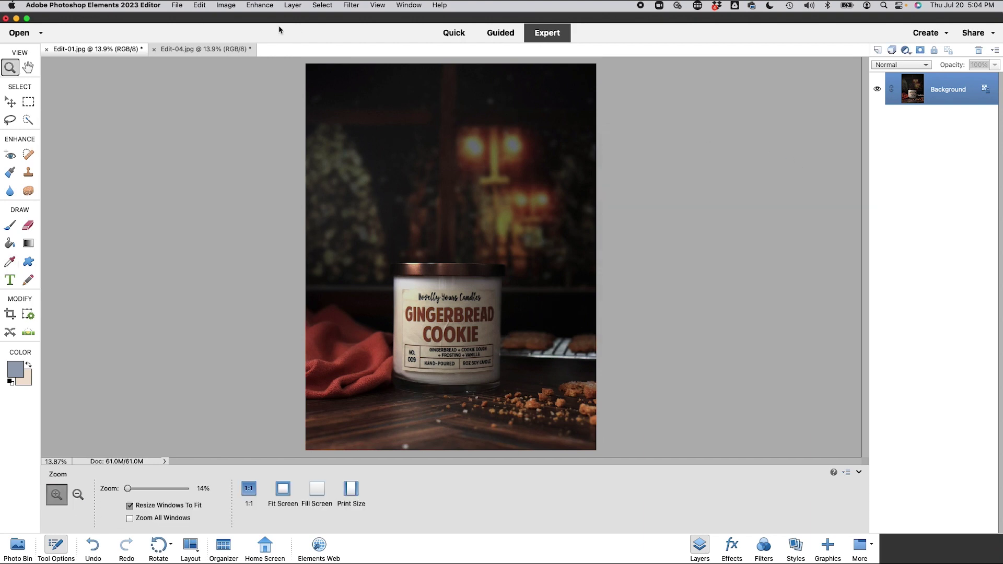
- Open Remove Color Cast and sample the candle lid as the neutral grey reference
click(261, 6)
click(265, 7)
click(265, 7)
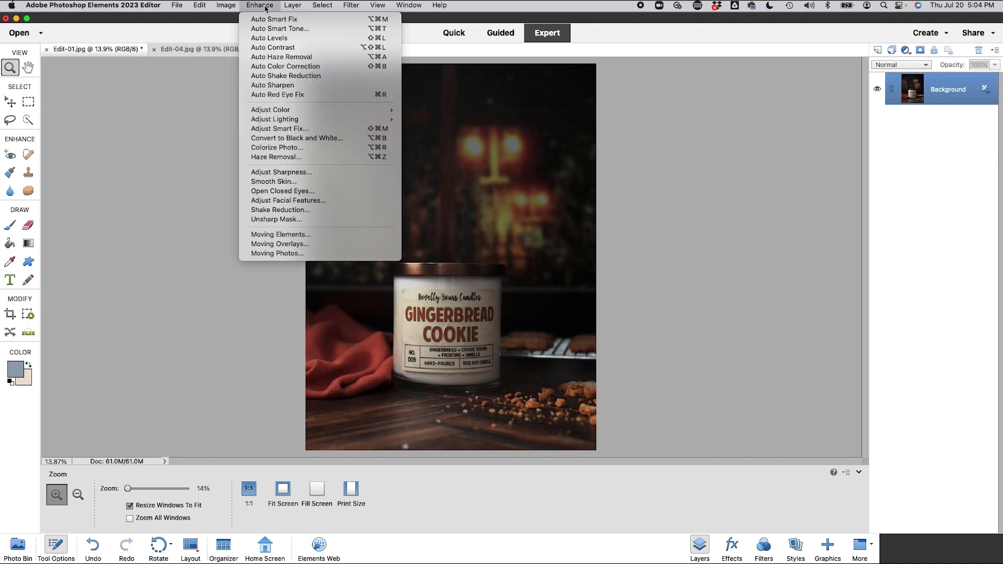
mouse_move(270, 114)
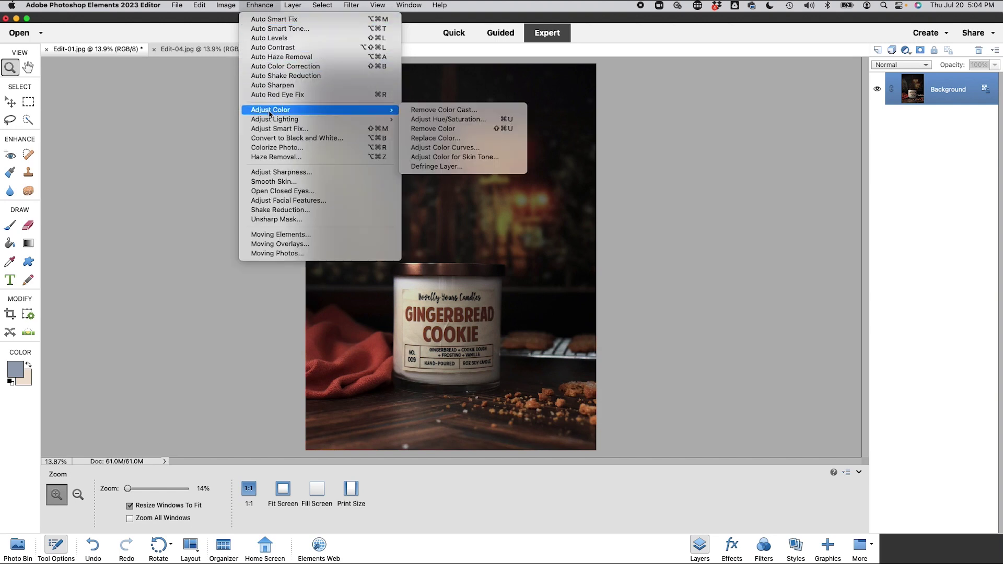
click(444, 110)
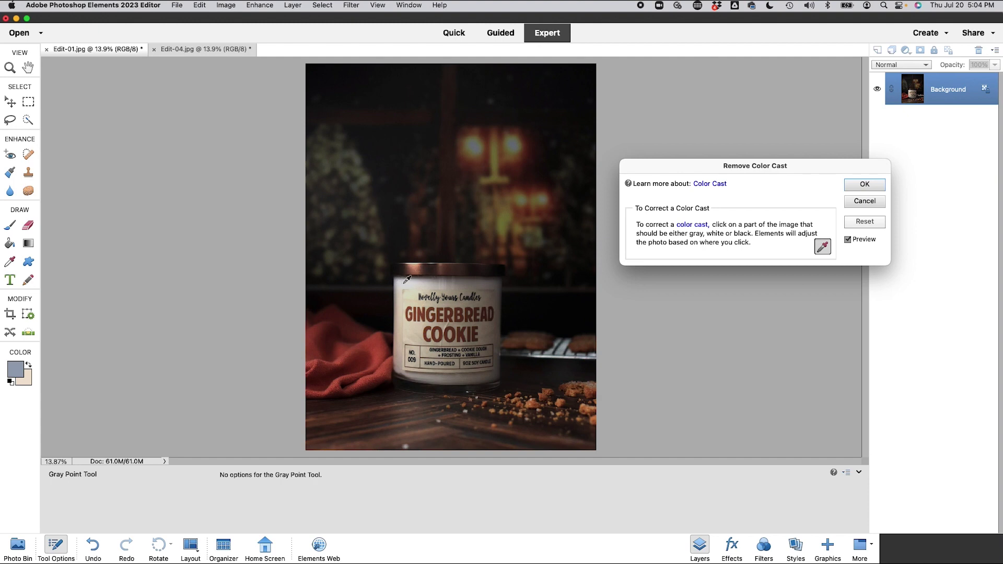
click(406, 279)
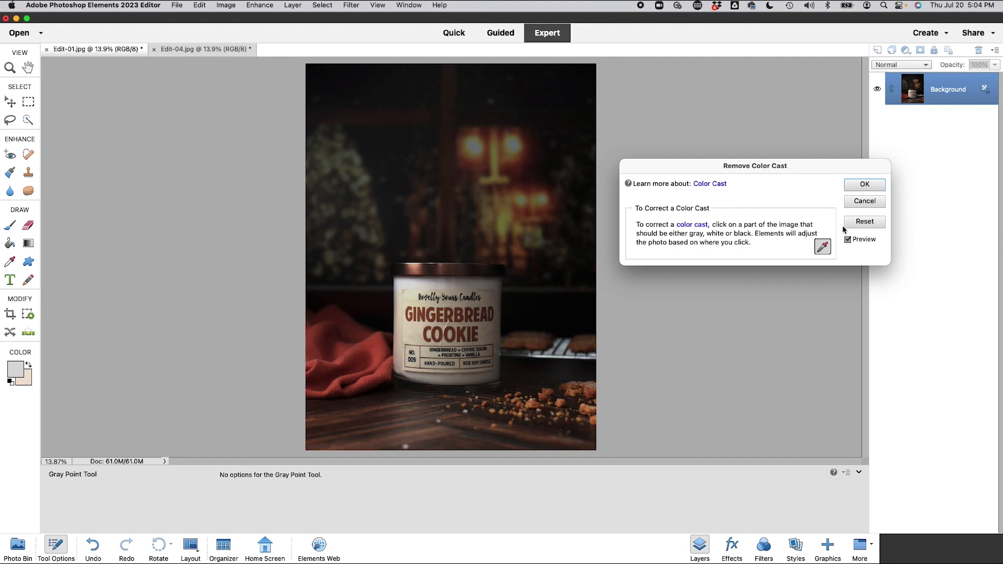
click(865, 222)
click(470, 281)
click(861, 227)
- Resample the lid, toggle Preview to compare with the original, and apply the correction
click(849, 241)
click(860, 224)
click(434, 283)
click(849, 240)
click(848, 240)
click(849, 241)
click(848, 241)
click(848, 240)
click(861, 186)
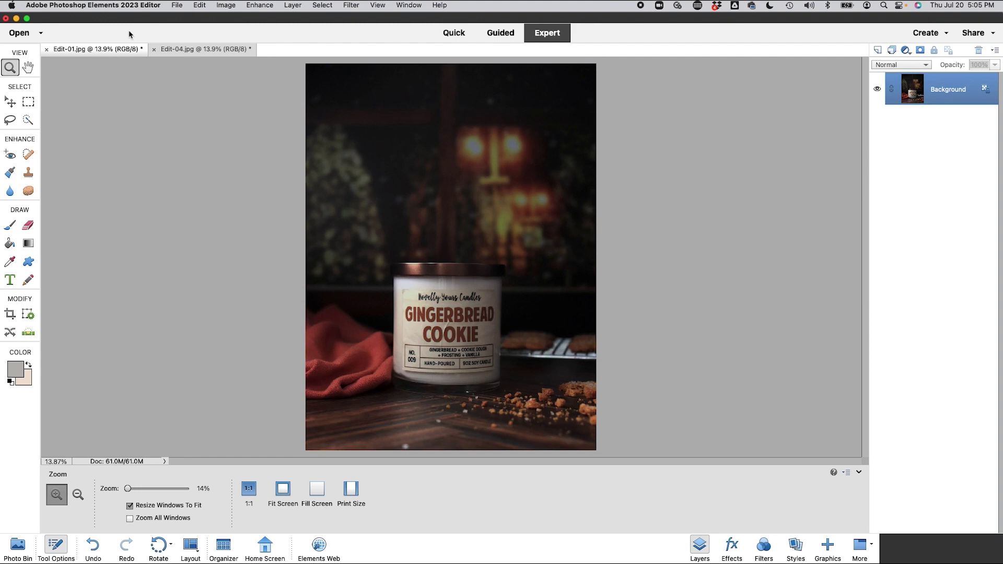
- Open Hue/Saturation, set Saturation to -8 with Preview on, and apply it
click(260, 6)
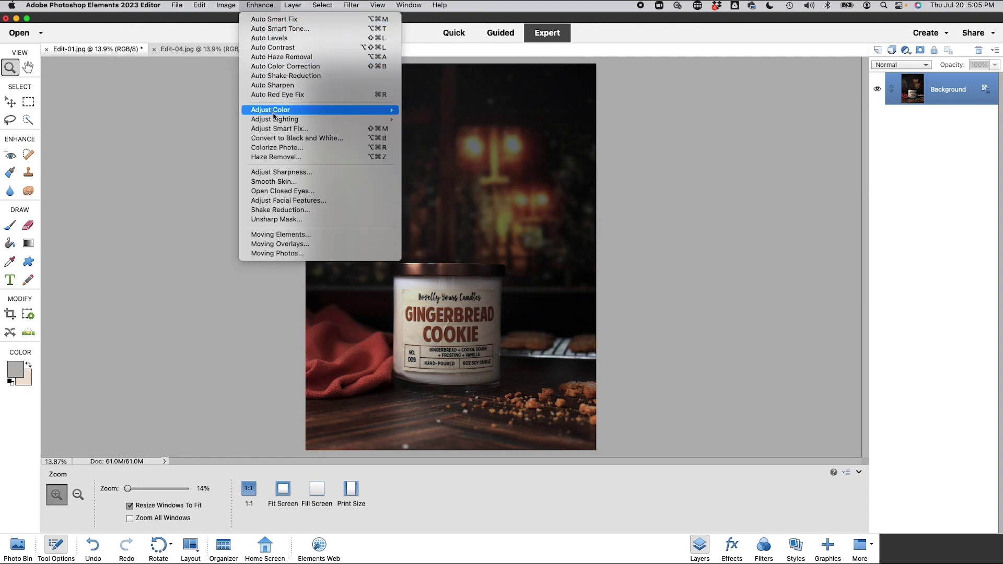
mouse_move(273, 110)
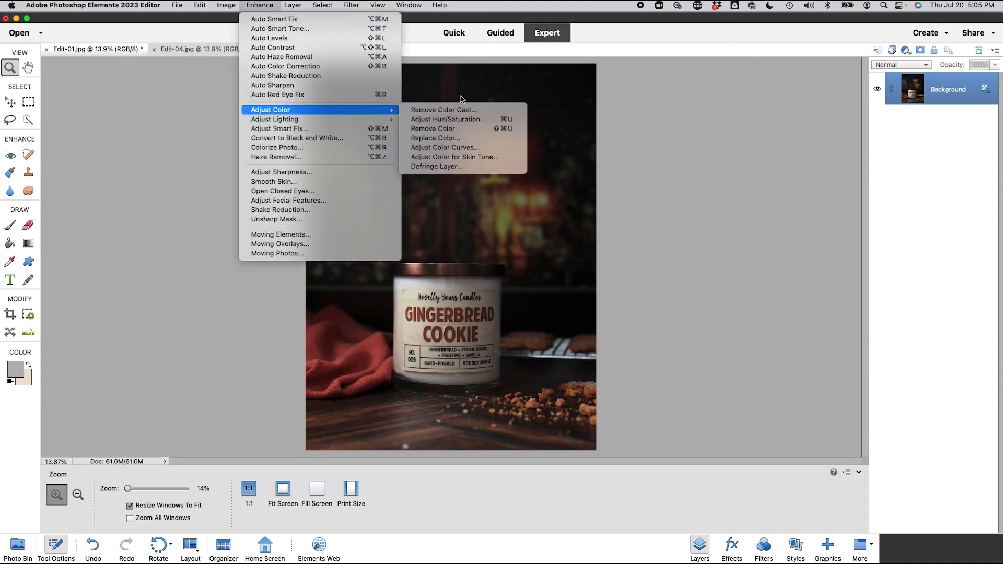
click(429, 120)
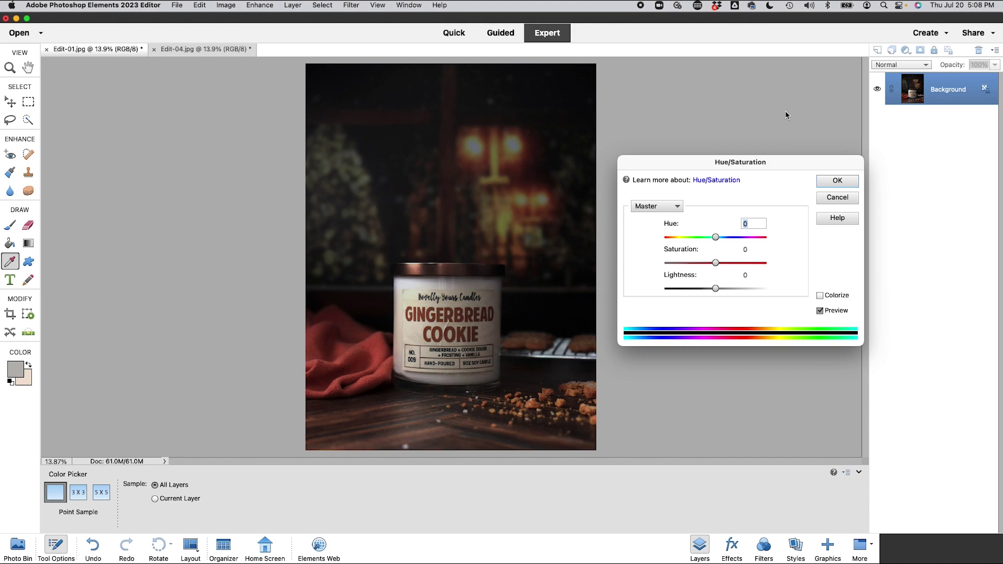
drag(716, 264, 694, 268)
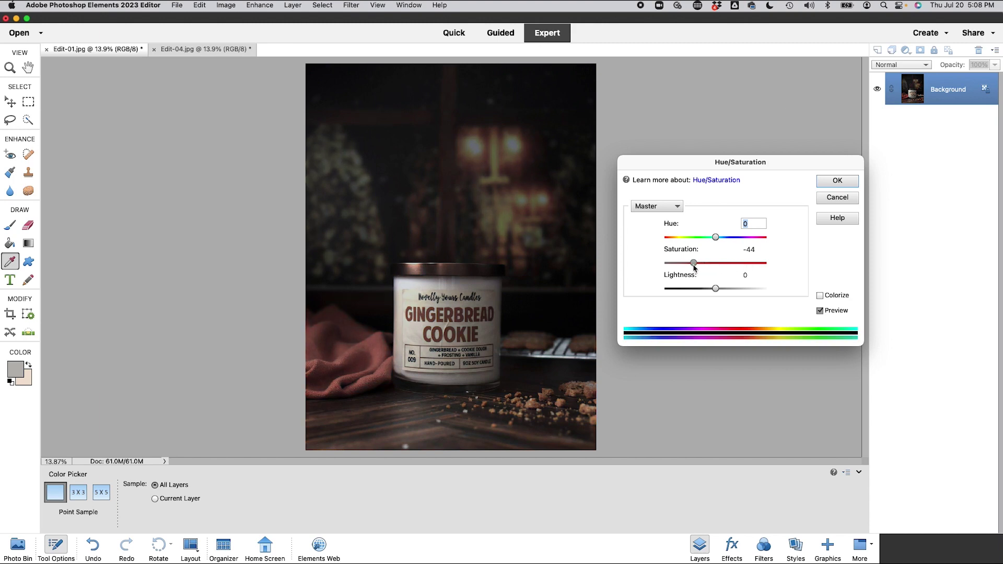
drag(694, 268, 709, 267)
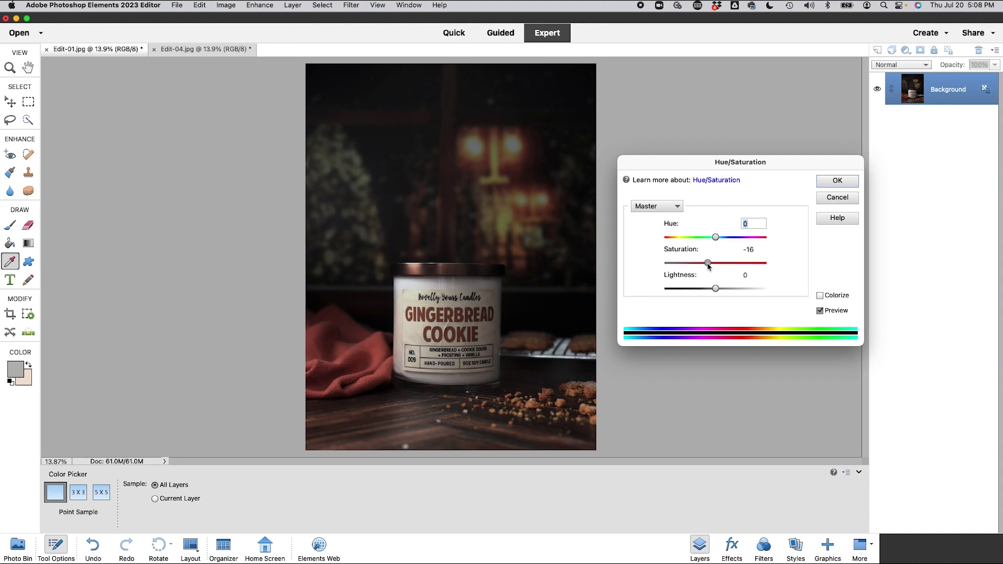
drag(708, 265, 710, 266)
click(819, 311)
drag(711, 264, 713, 265)
click(829, 181)
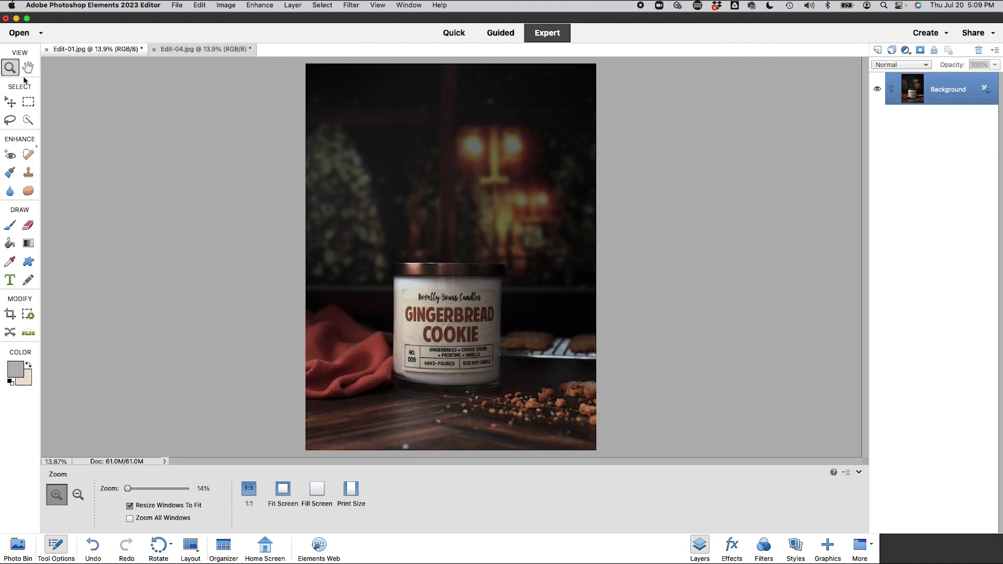
- Zoom the candle photo to 78% and scroll between the label and the tabletop below
drag(127, 490, 144, 489)
scroll(398, 340, down, 5)
scroll(398, 340, up, 5)
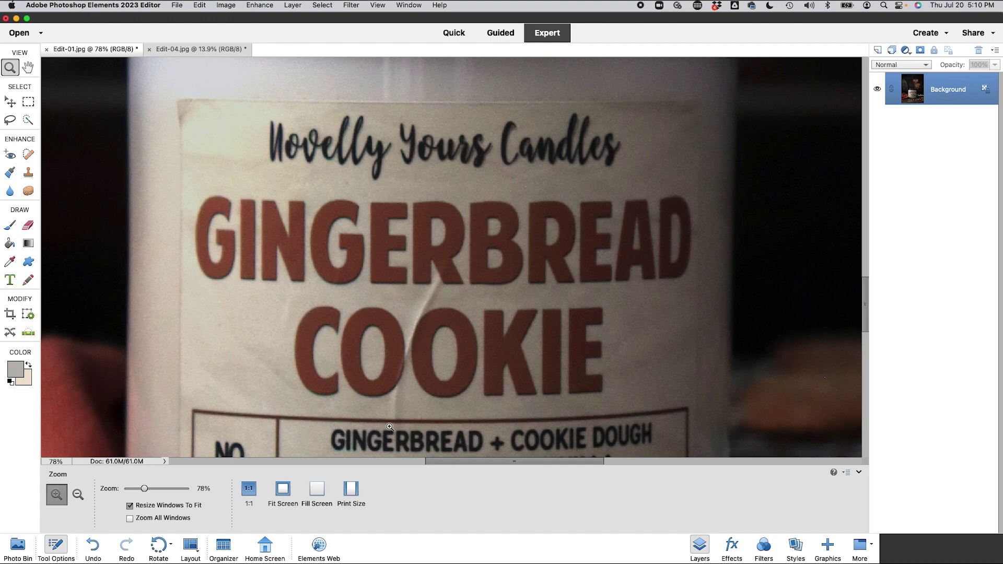
scroll(389, 427, down, 5)
scroll(389, 427, up, 3)
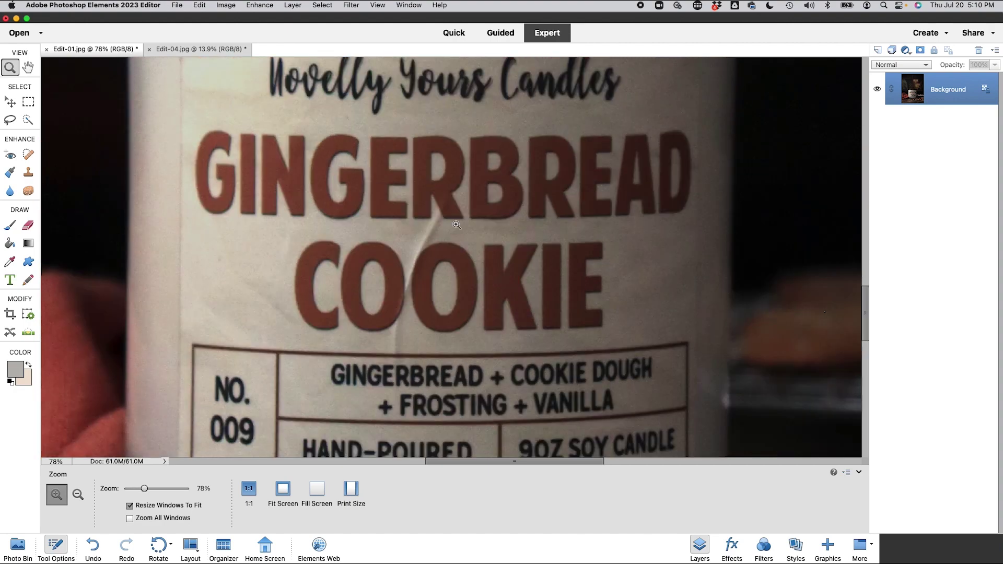
scroll(423, 360, up, 5)
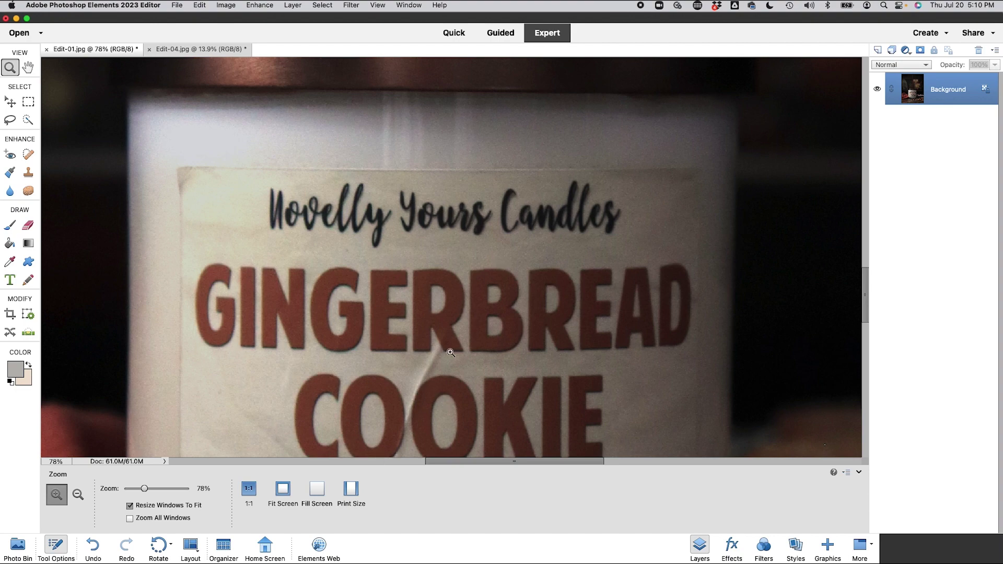
scroll(413, 193, down, 12)
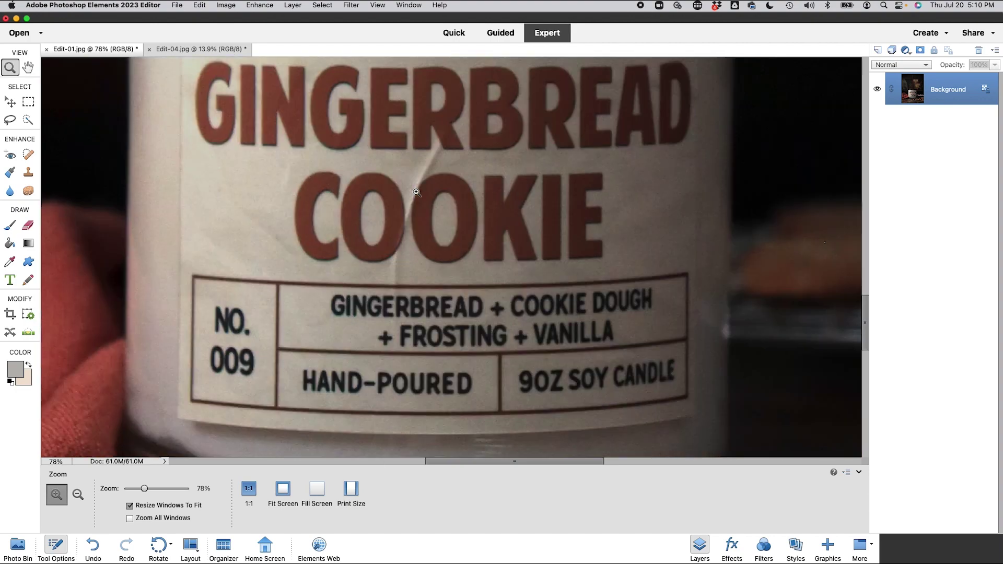
scroll(415, 190, down, 10)
scroll(414, 191, up, 5)
scroll(414, 190, down, 5)
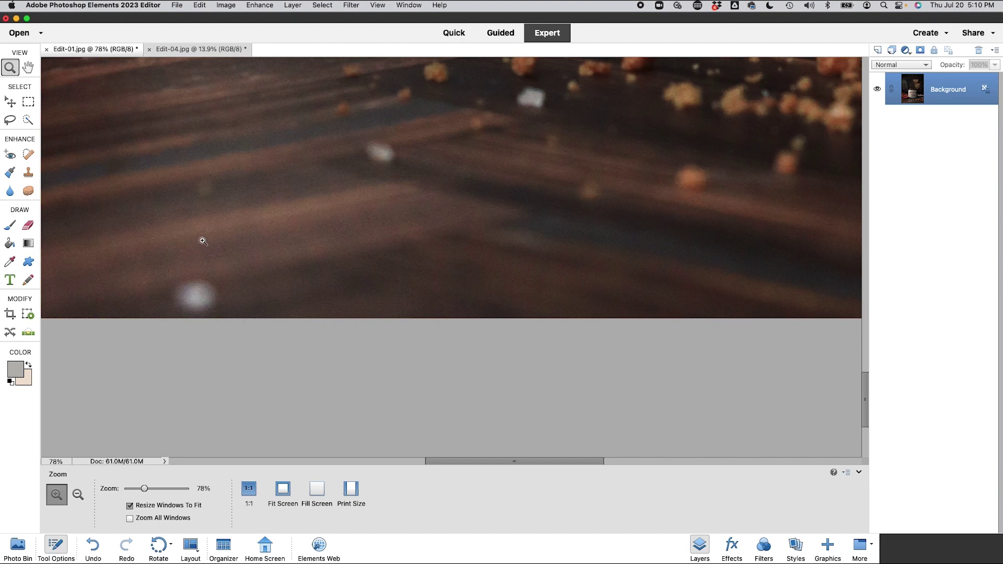
- With an enlarged Clone Stamp, sample the wood and paint over the bright bokeh spot
click(29, 173)
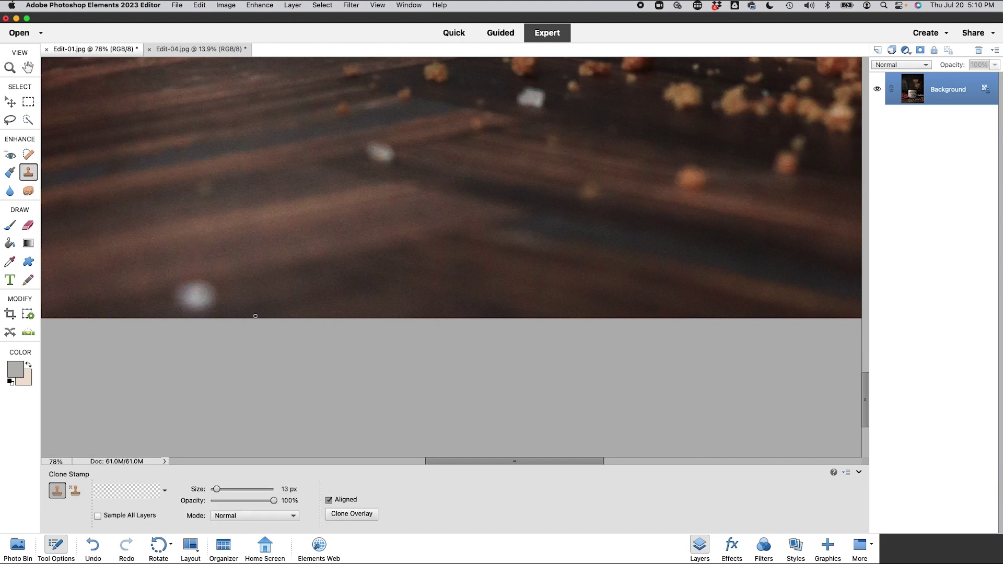
drag(217, 489, 251, 490)
alt+click(259, 286)
drag(235, 296, 212, 298)
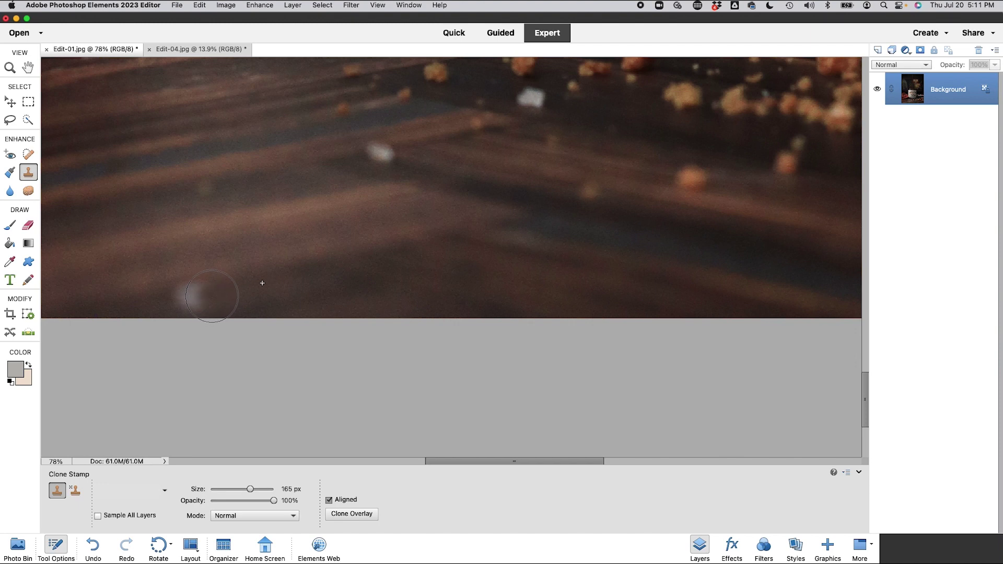
drag(212, 296, 190, 293)
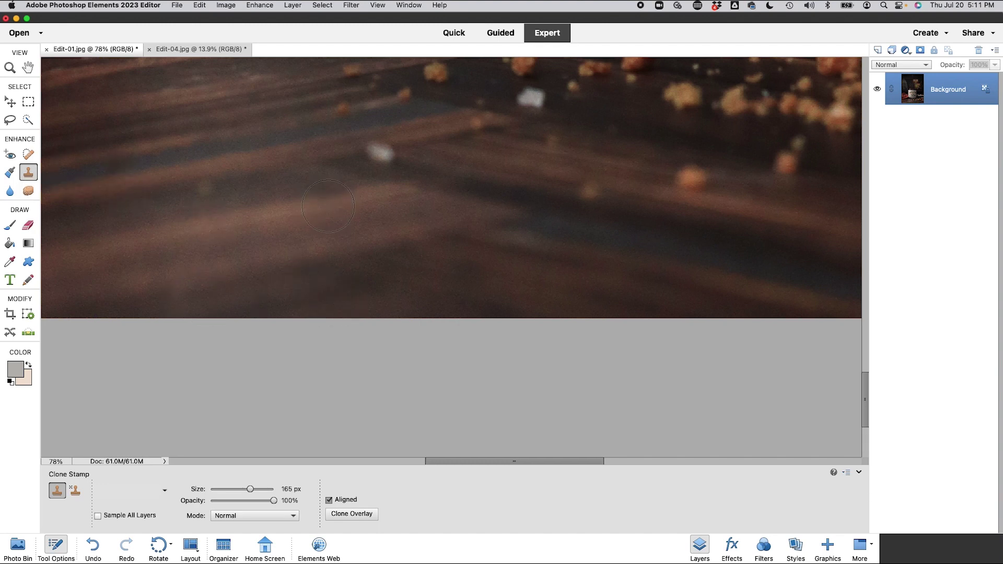
scroll(328, 206, up, 10)
- Resize the Clone Stamp, sample the red R, and clone over its leg's crease, undoing the stray stroke
scroll(328, 206, up, 5)
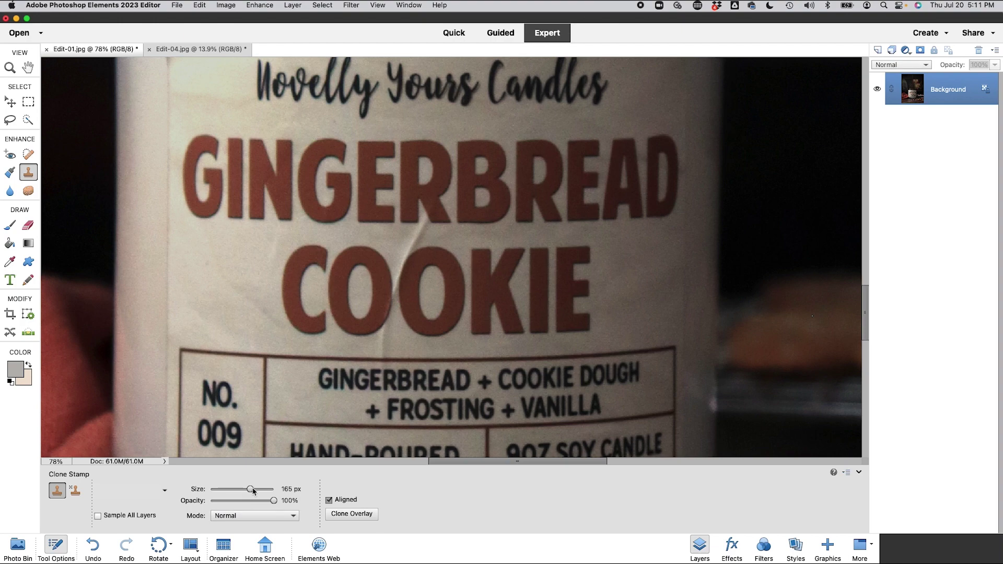
drag(250, 490, 257, 490)
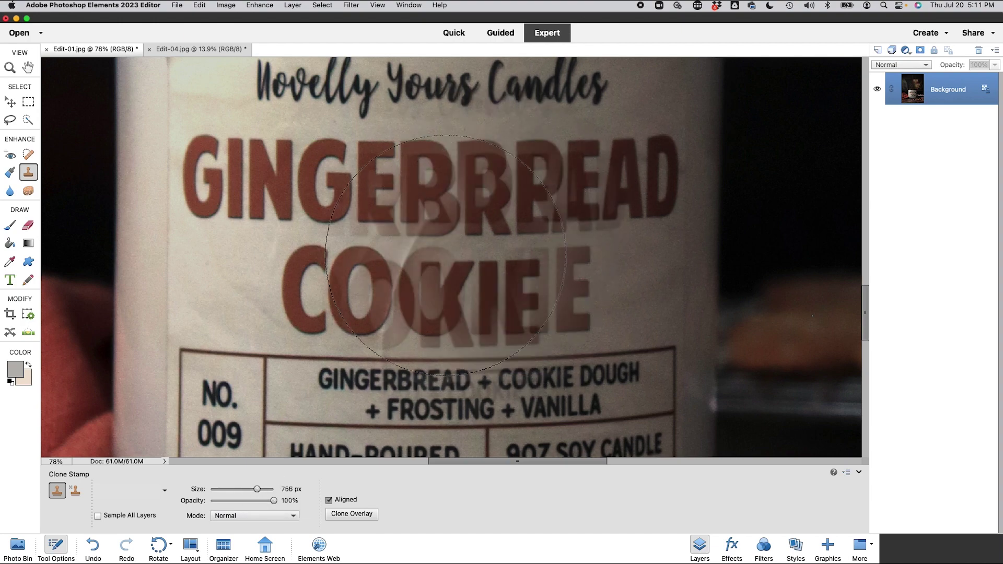
click(217, 490)
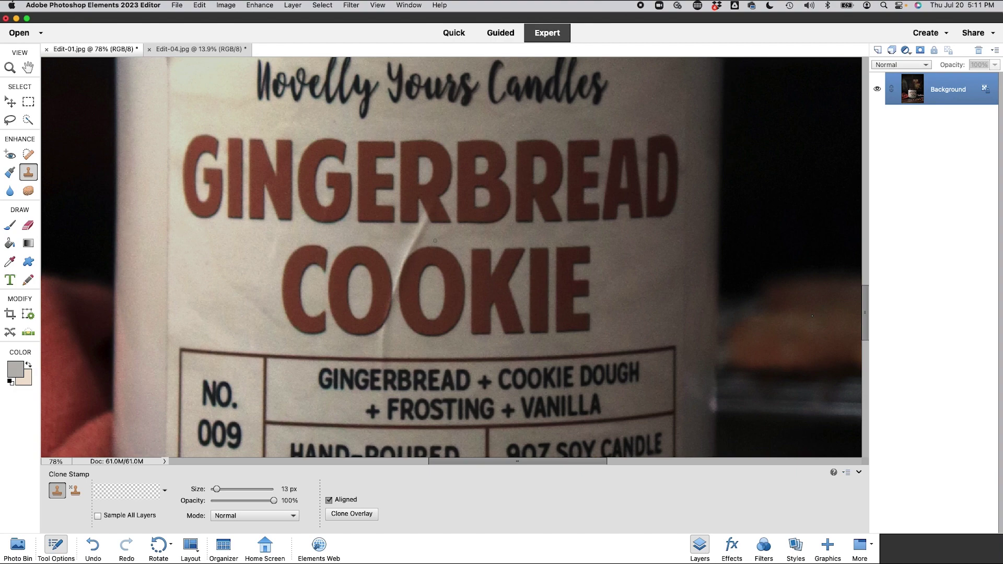
click(10, 68)
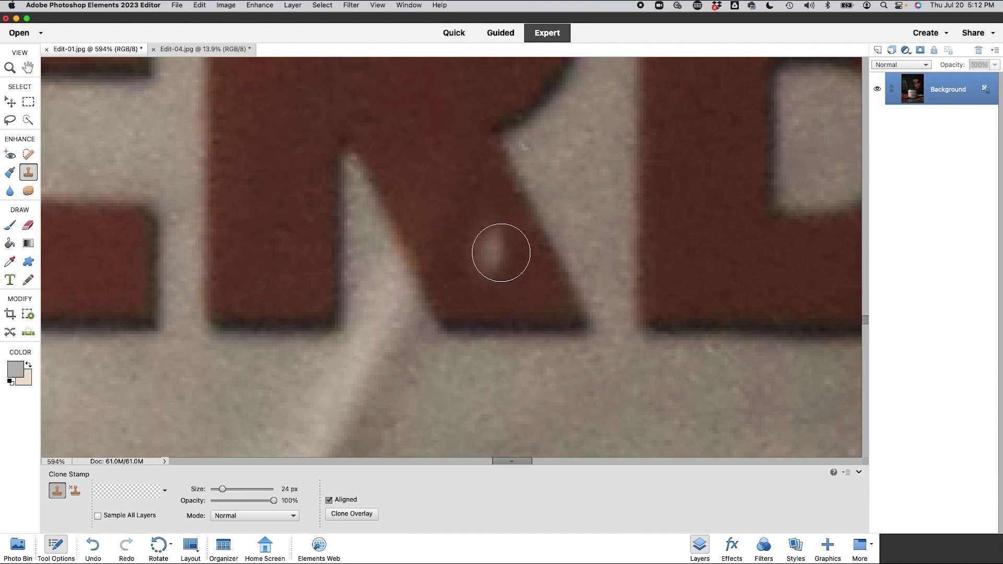
key(alt)
alt+click(495, 267)
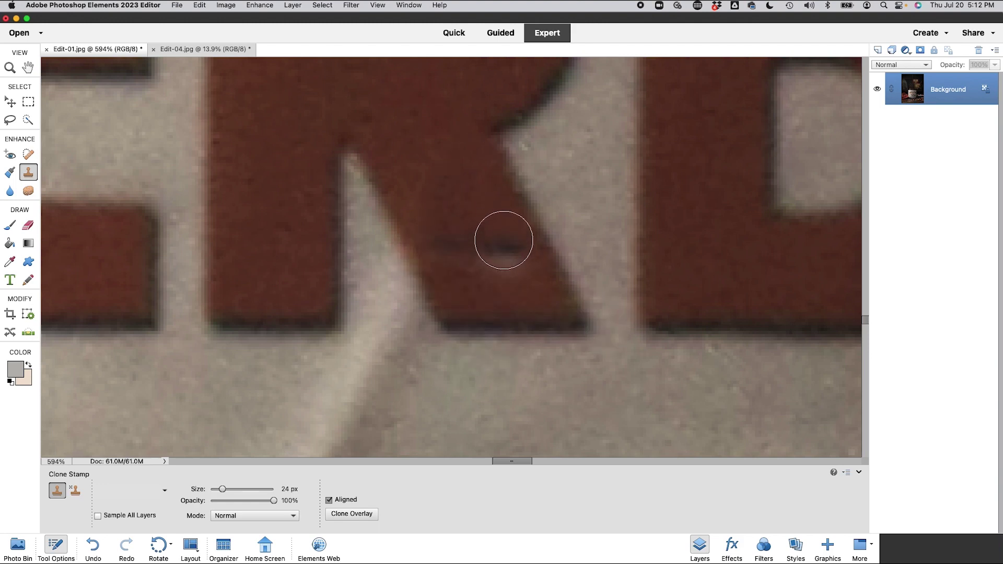
alt+click(502, 240)
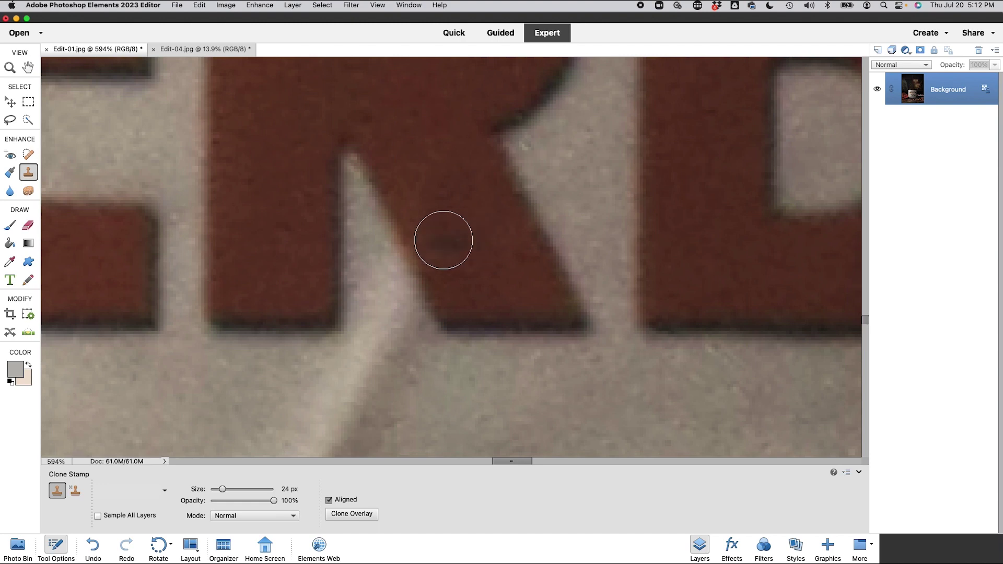
mouse_move(444, 238)
mouse_down()
mouse_move(489, 247)
mouse_move(564, 300)
mouse_up()
key(super+z)
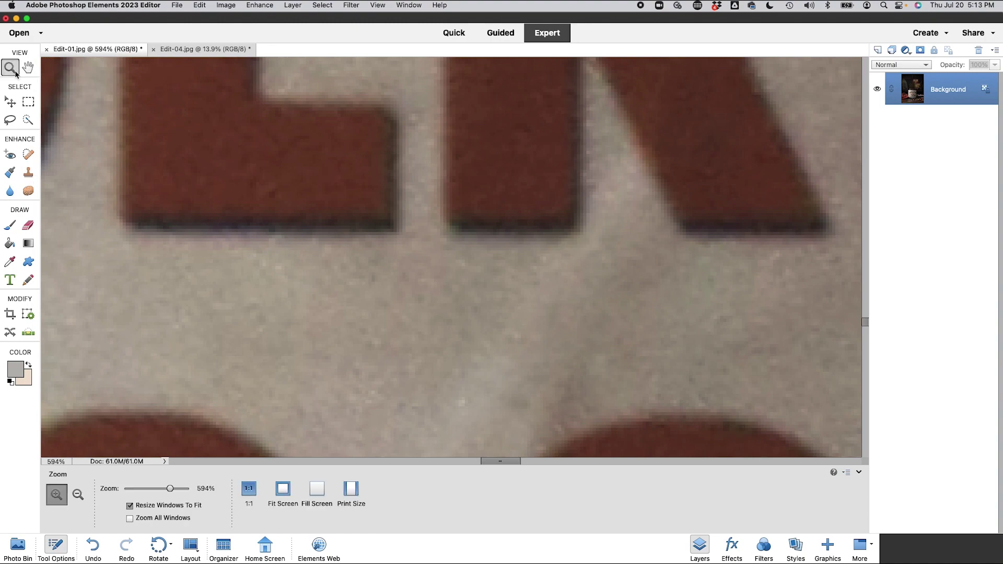
- Undo the last clone strokes and zoom in on the E and R of GINGERBREAD
mouse_move(166, 491)
mouse_down()
mouse_move(138, 491)
mouse_move(149, 490)
mouse_up()
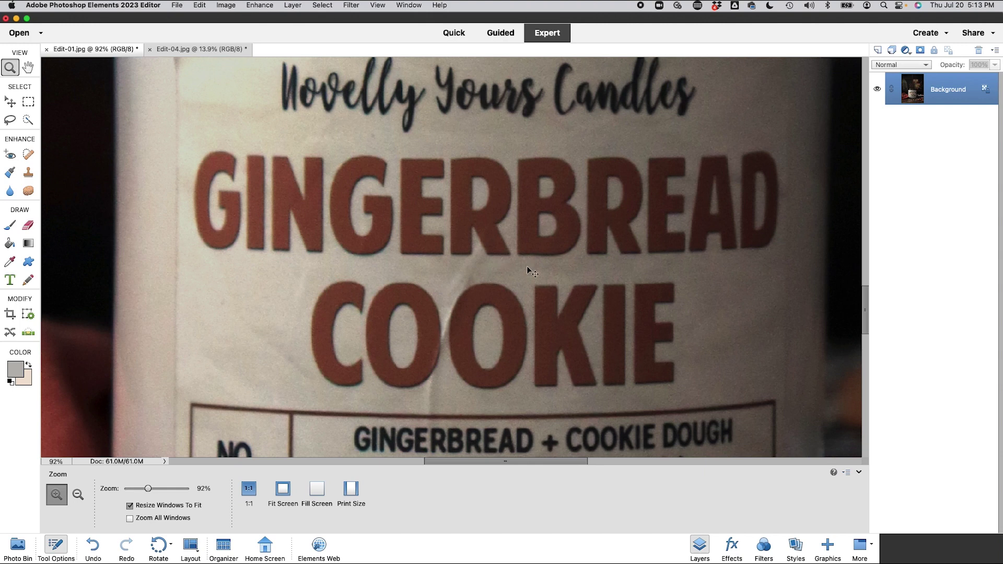
key(super+z)
key(super+z)
key(super+z)
key(super+z)
key(super+z)
key(super+z)
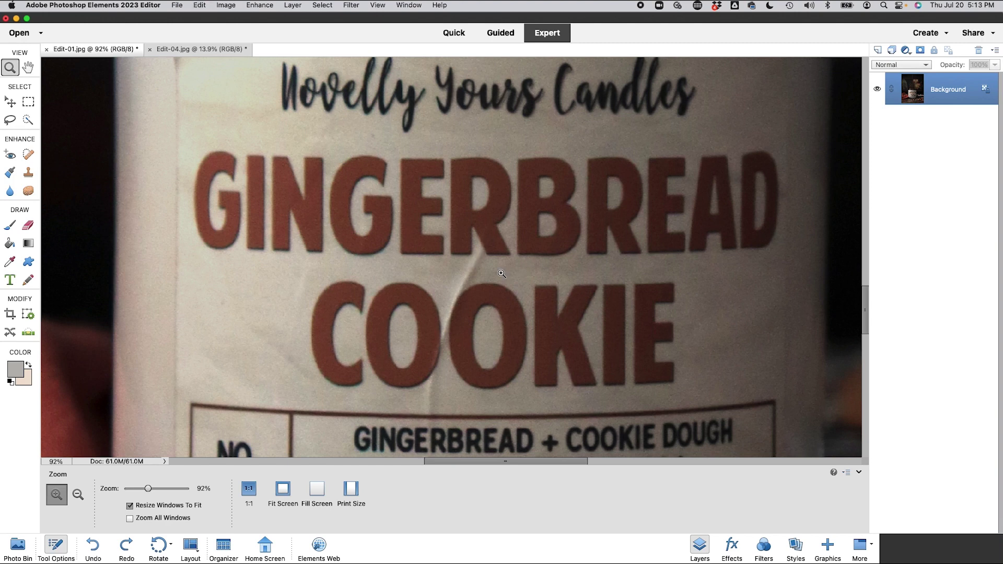
click(30, 177)
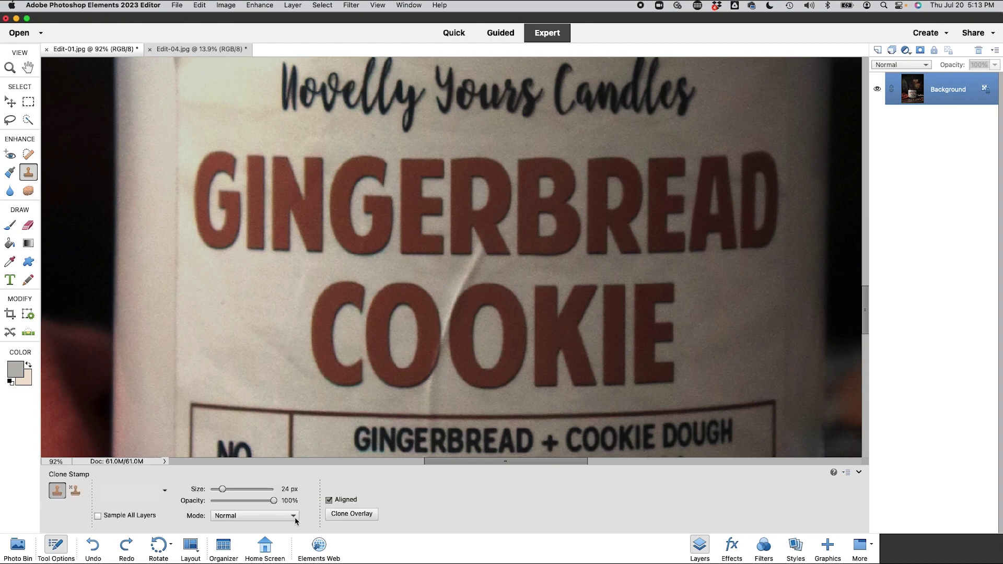
click(9, 67)
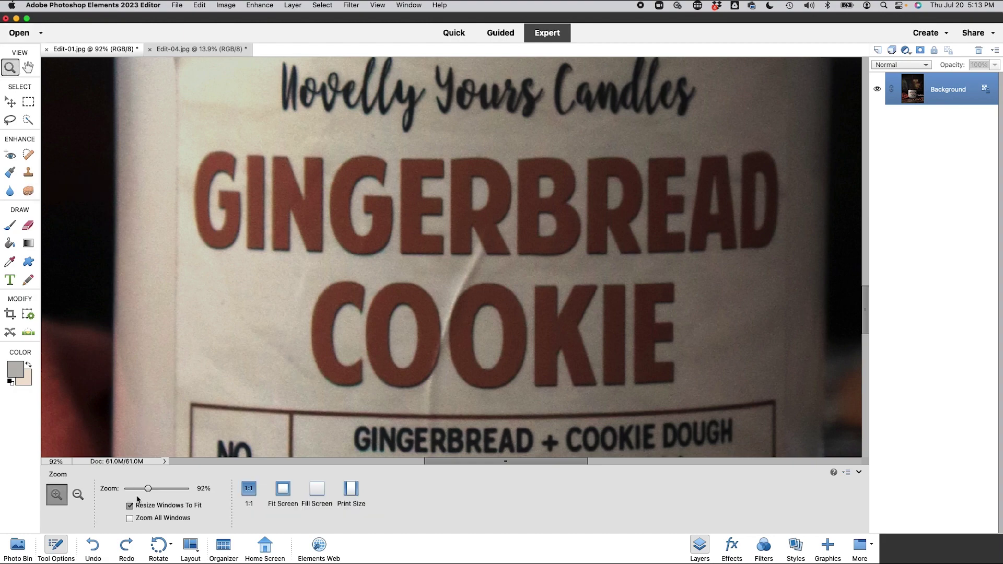
mouse_move(379, 218)
mouse_down()
mouse_move(522, 286)
mouse_move(544, 361)
mouse_up()
key(s)
- Sample clean label paper and clone over the light streak beside the R and between the O's
alt+click(494, 299)
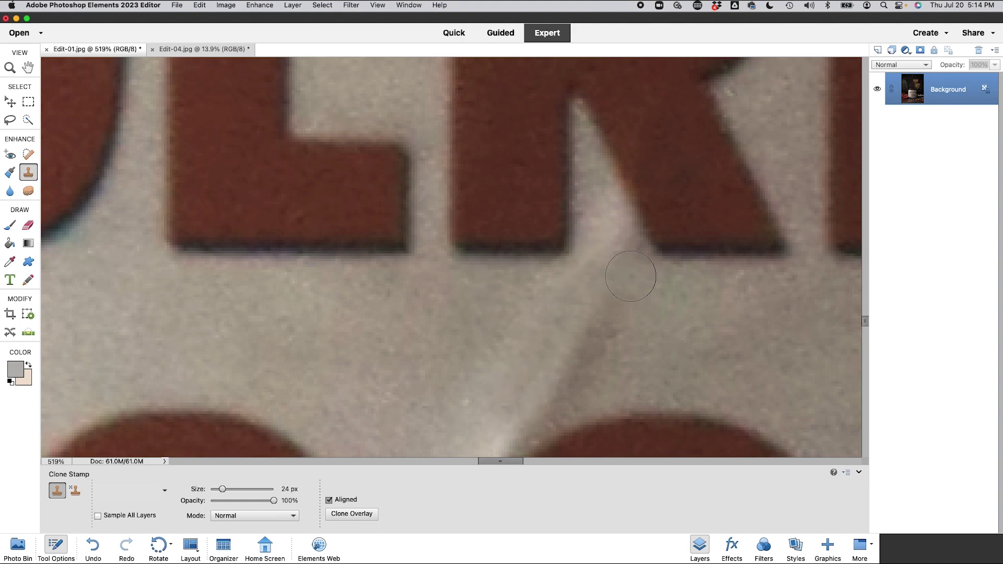
mouse_move(631, 276)
mouse_down()
mouse_move(601, 355)
mouse_move(590, 219)
mouse_move(596, 272)
mouse_move(575, 313)
mouse_up()
scroll(446, 246, down, 3)
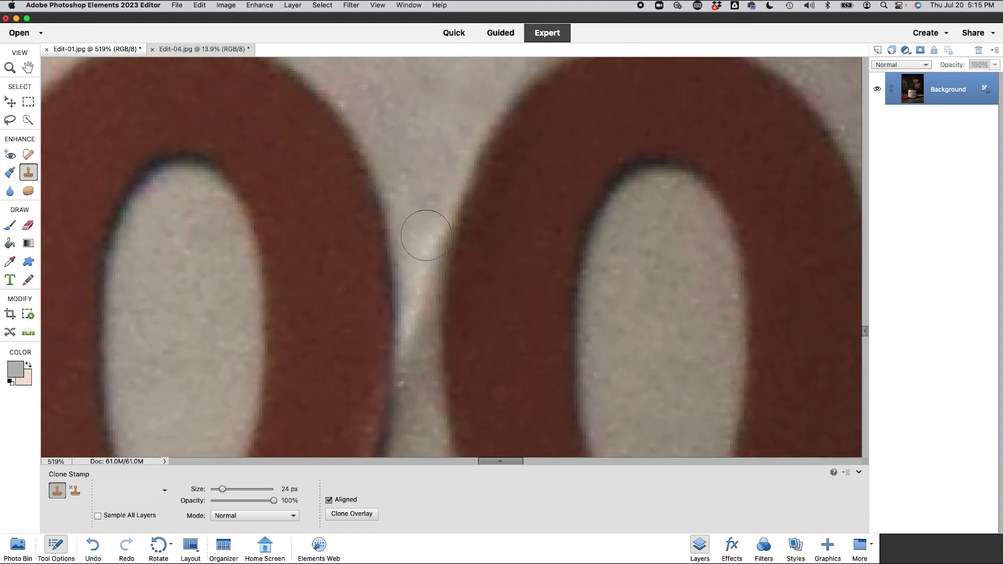
drag(427, 235, 426, 282)
key(bracketleft)
mouse_move(410, 226)
mouse_down()
mouse_move(422, 270)
mouse_move(417, 325)
mouse_up()
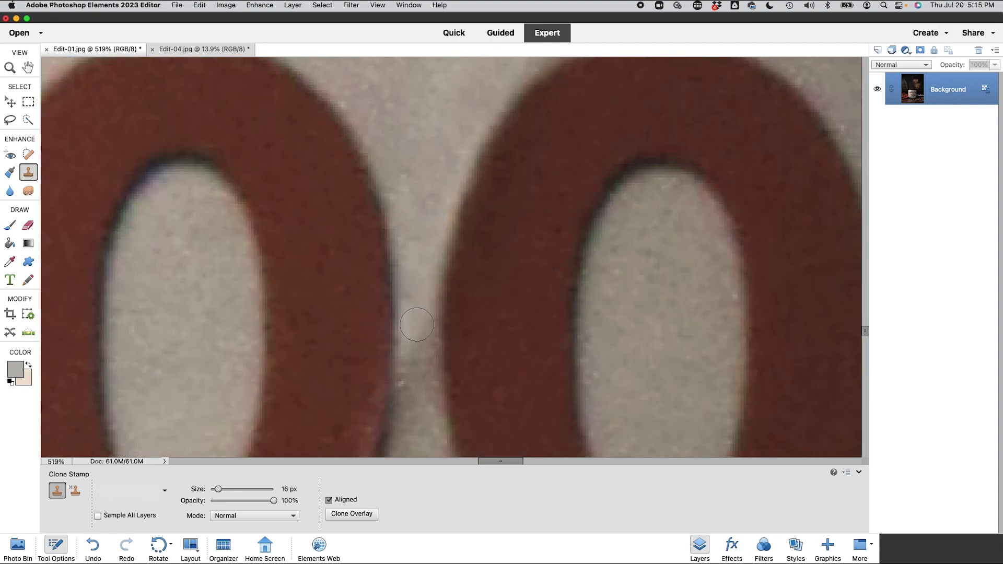
- Shrink the Clone Stamp to 11 px, sample beside the O's edge, then zoom out on the label
scroll(417, 246, down, 5)
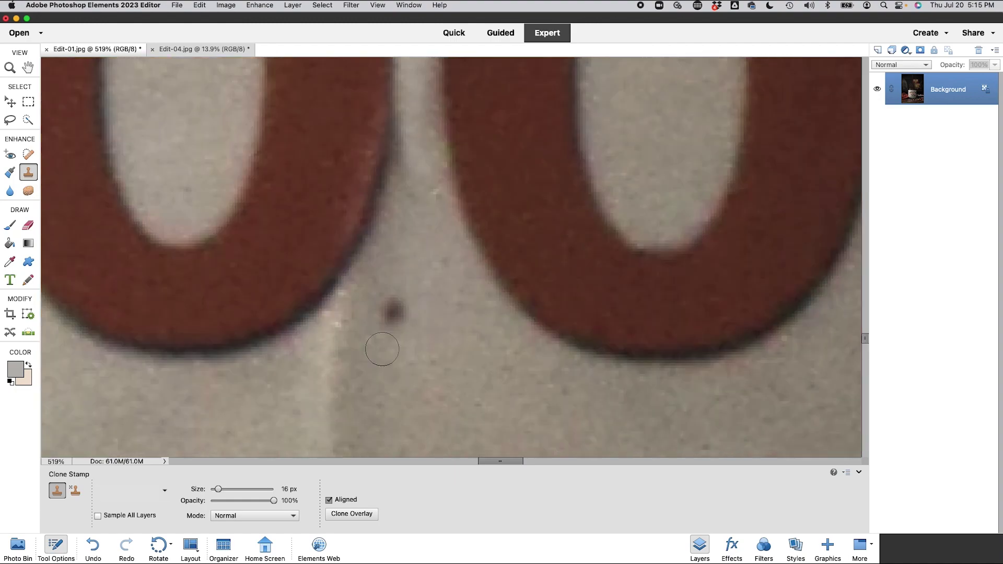
scroll(336, 251, down, 5)
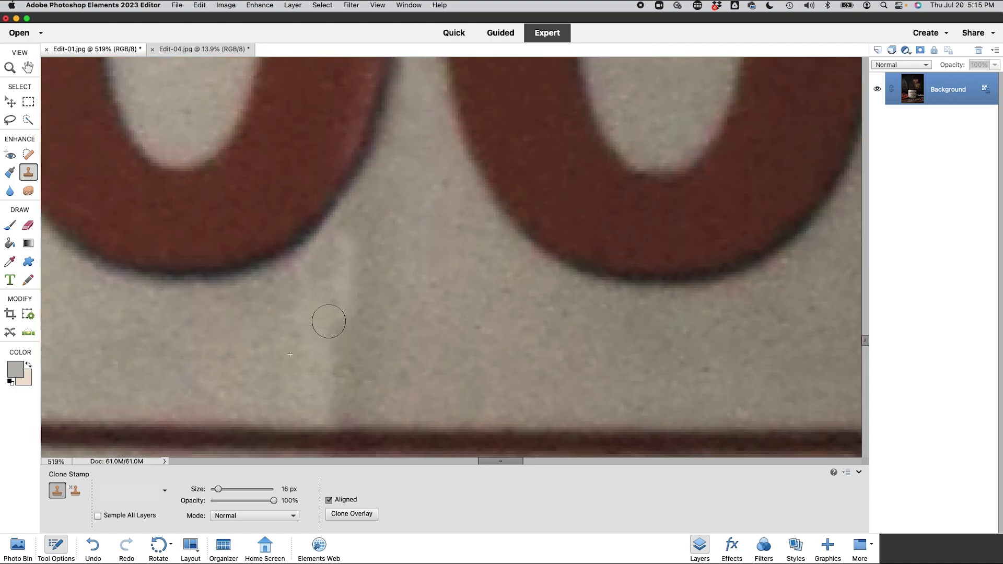
scroll(330, 261, down, 3)
key(z)
scroll(414, 389, down, 10)
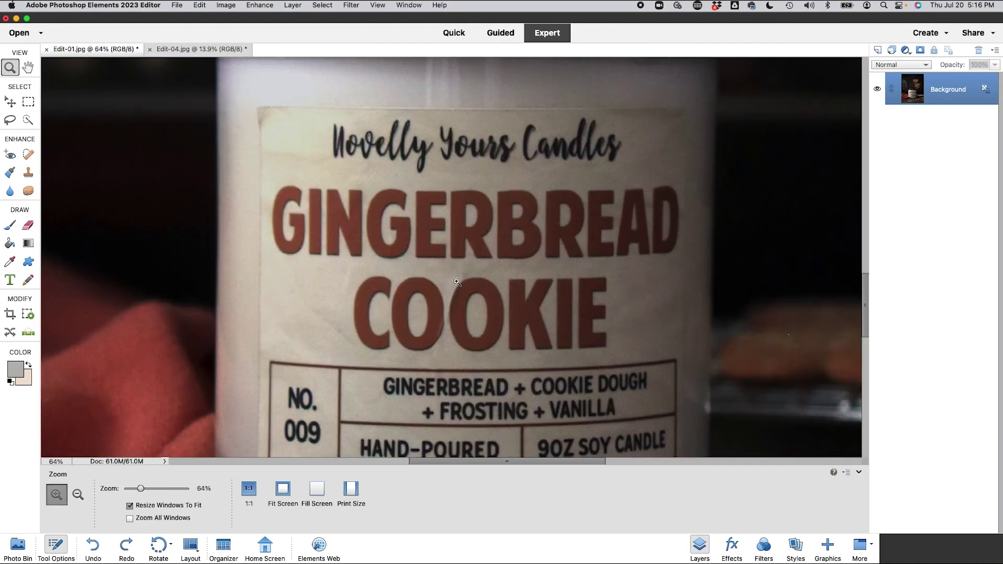
scroll(457, 282, up, 8)
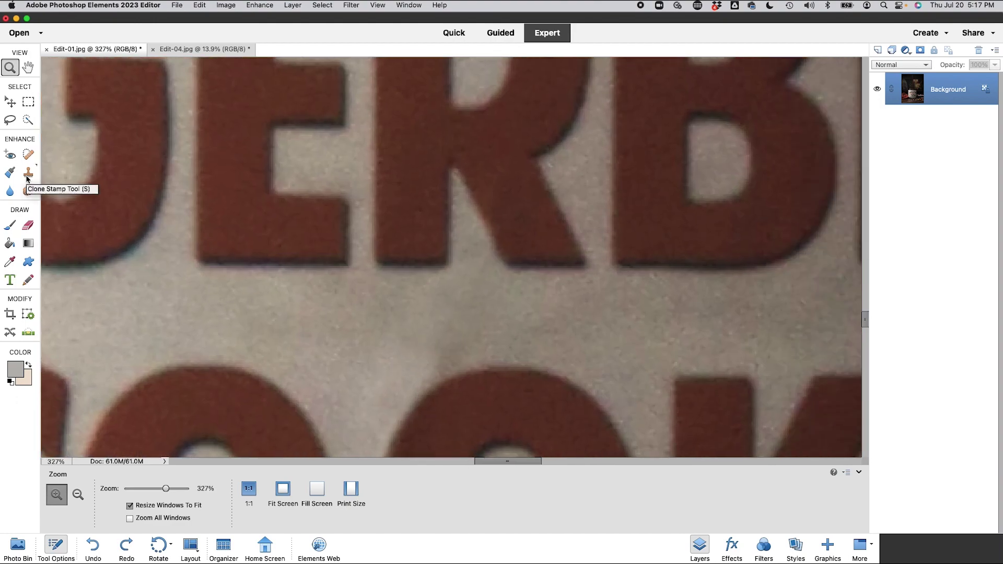
click(28, 173)
key(bracketleft)
key(bracketleft)
key(bracketleft)
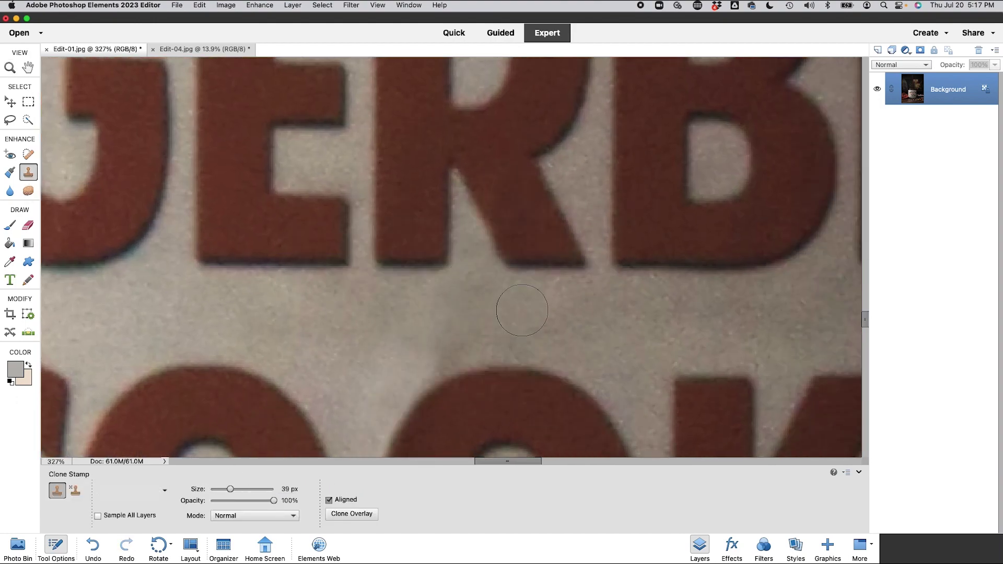
key(bracketleft)
key(bracketleft)
key(bracketleft)
scroll(335, 272, down, 10)
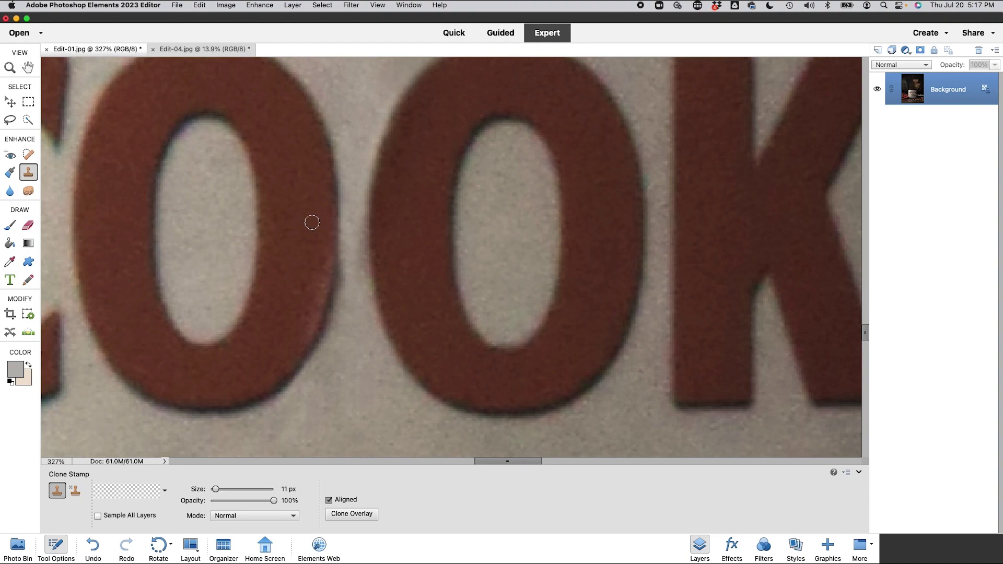
alt+click(317, 302)
key(z)
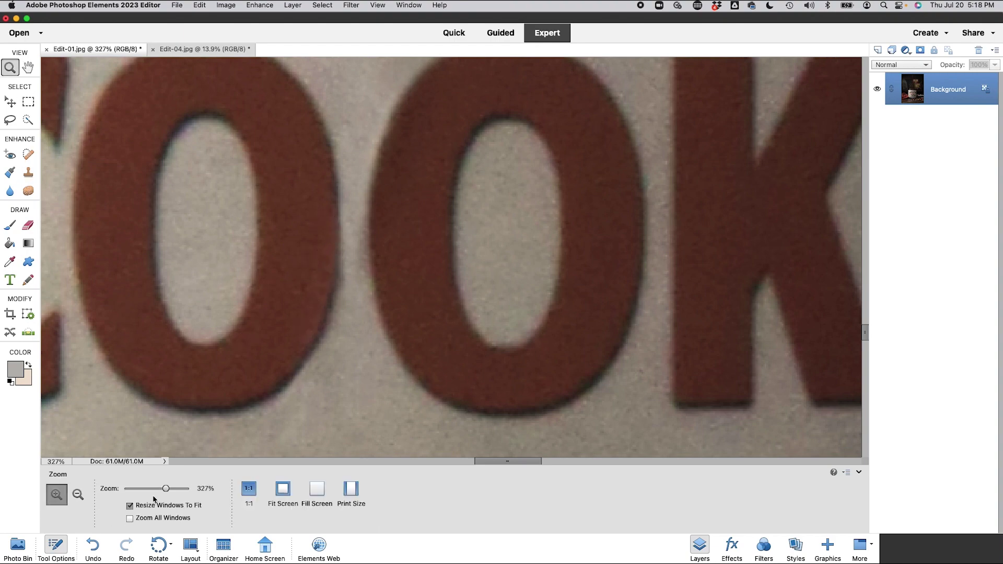
drag(151, 489, 142, 490)
- Zoom to 190% on the label's top-left corner and clone clean paper over the dark smudge
scroll(136, 286, up, 10)
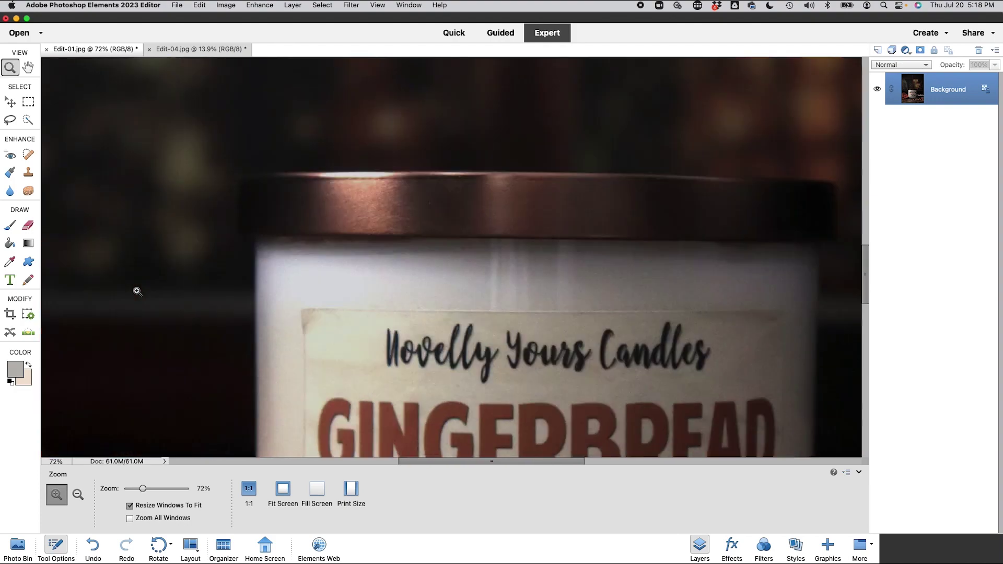
scroll(137, 291, down, 5)
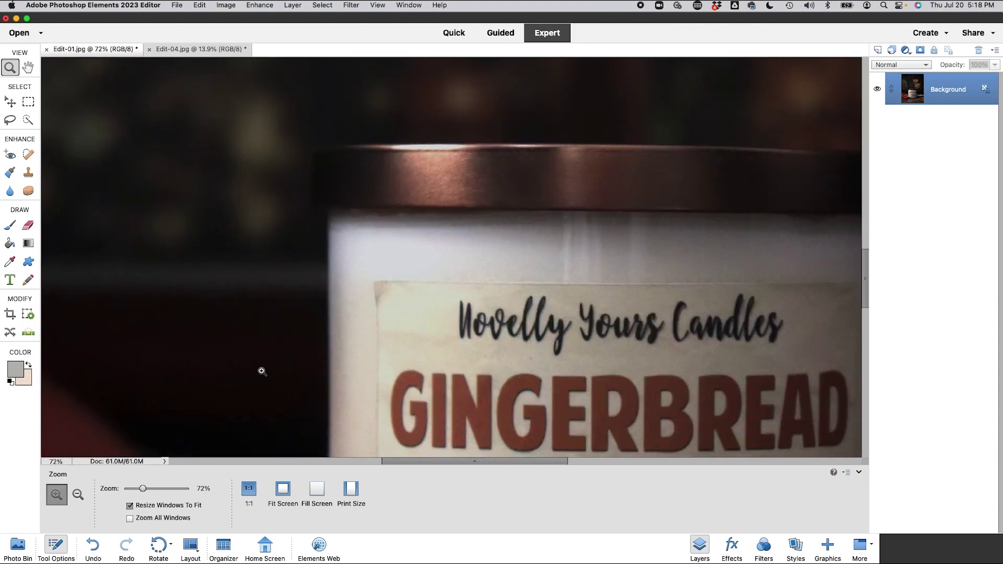
drag(150, 492, 167, 492)
scroll(255, 409, left, 5)
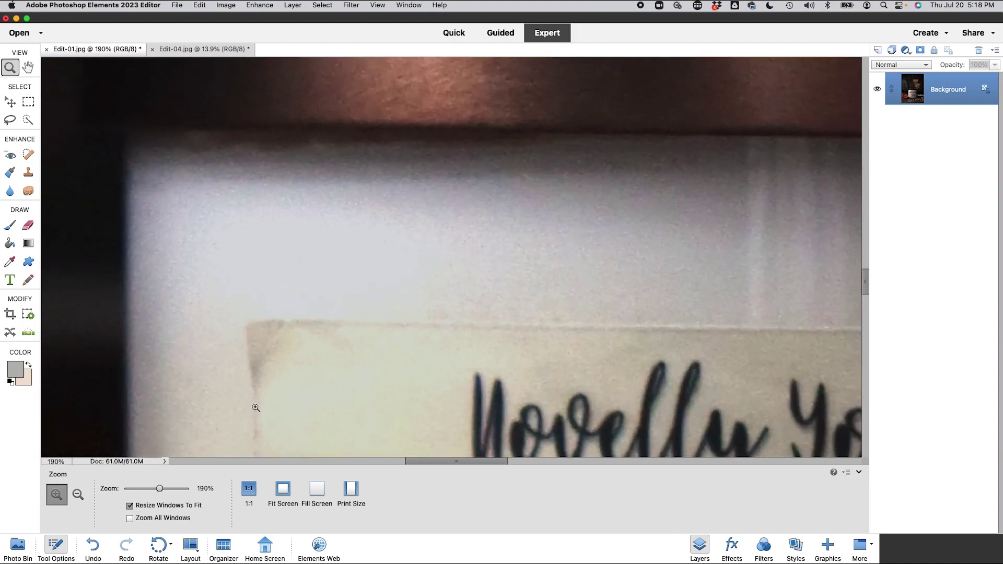
scroll(257, 408, down, 2)
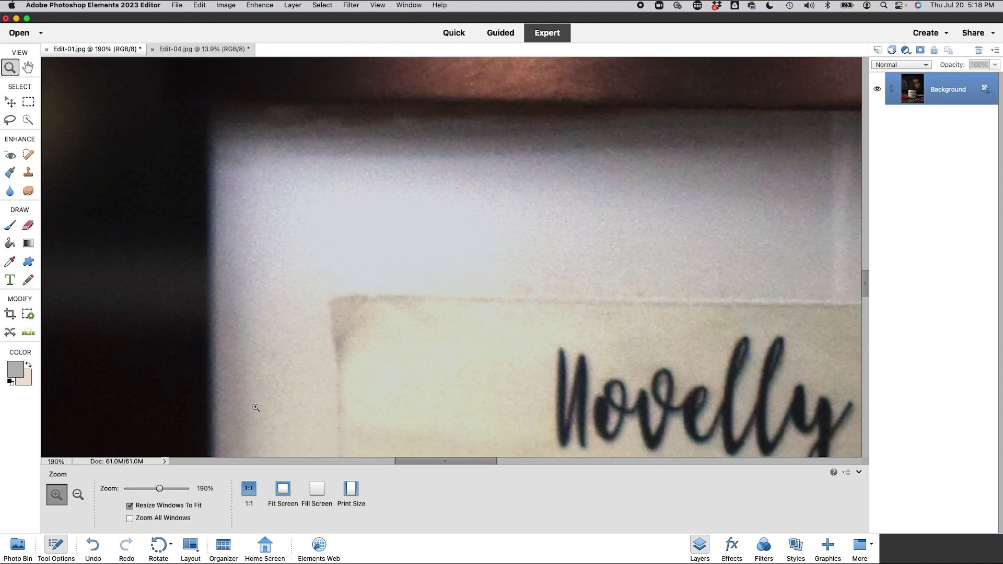
click(32, 177)
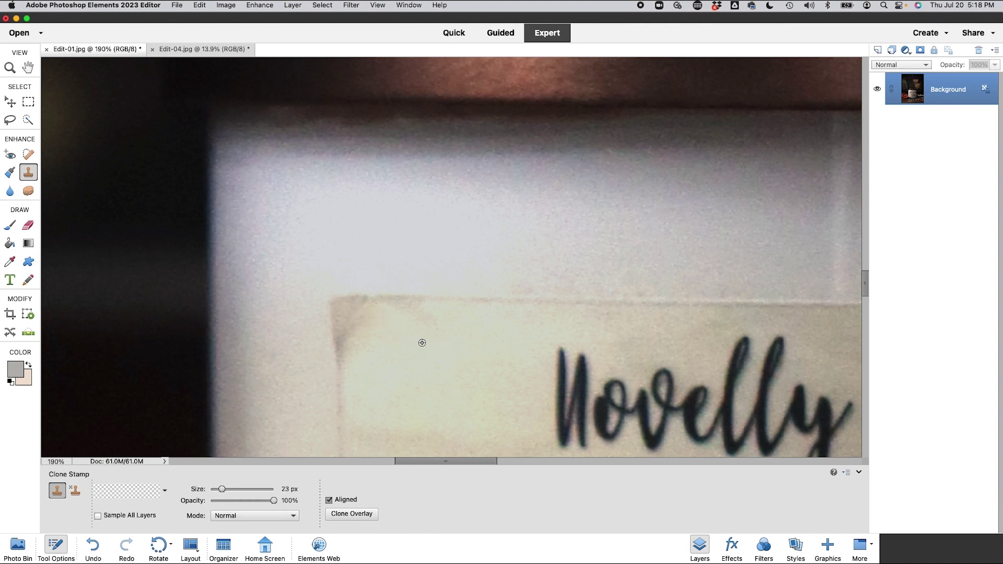
mouse_move(365, 309)
mouse_down()
mouse_move(352, 310)
mouse_move(352, 345)
mouse_up()
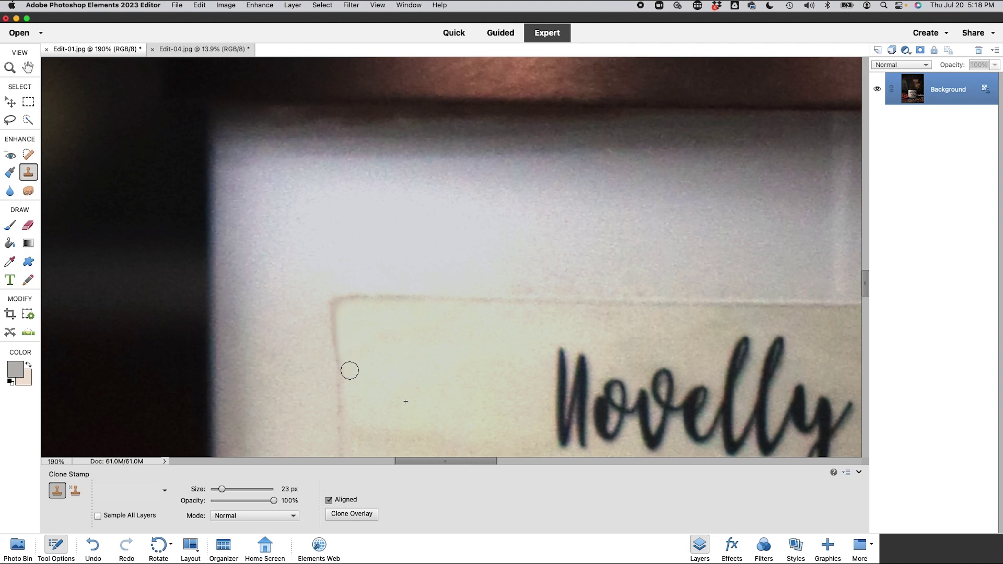
drag(349, 371, 350, 369)
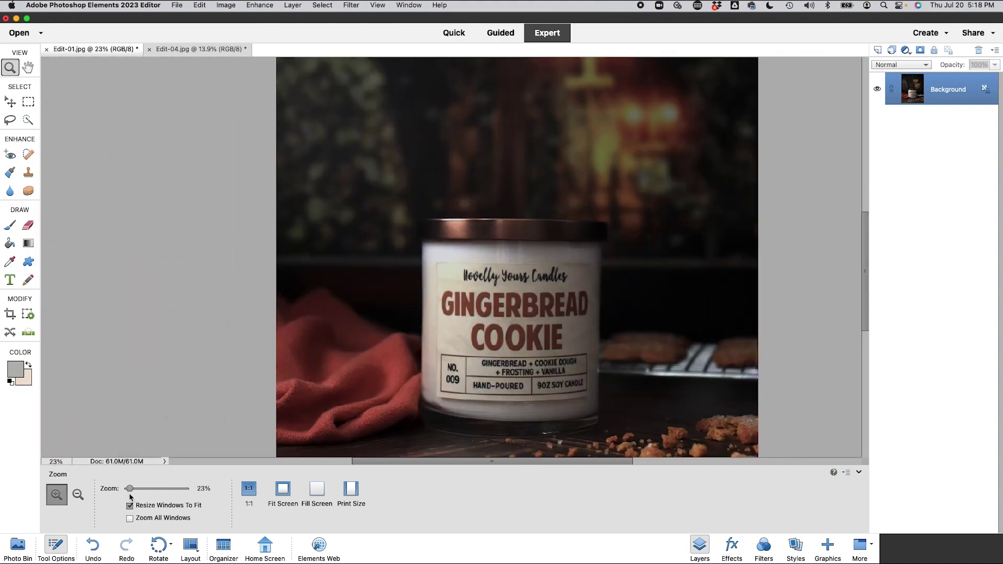
- Scroll the canvas and zoom out to 13% so the whole portrait photo fits the window
scroll(424, 378, down, 3)
scroll(424, 379, right, 2)
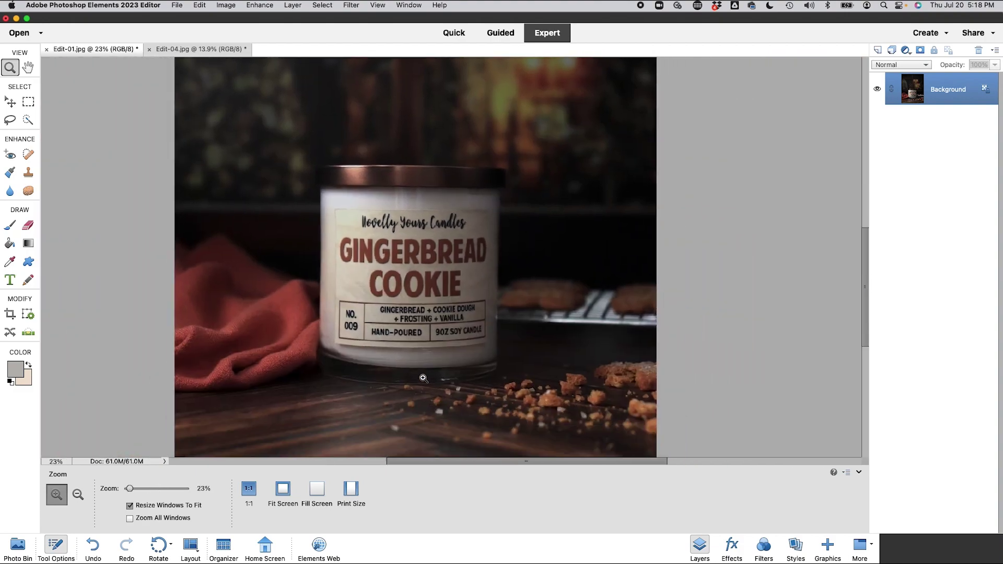
scroll(423, 378, down, 3)
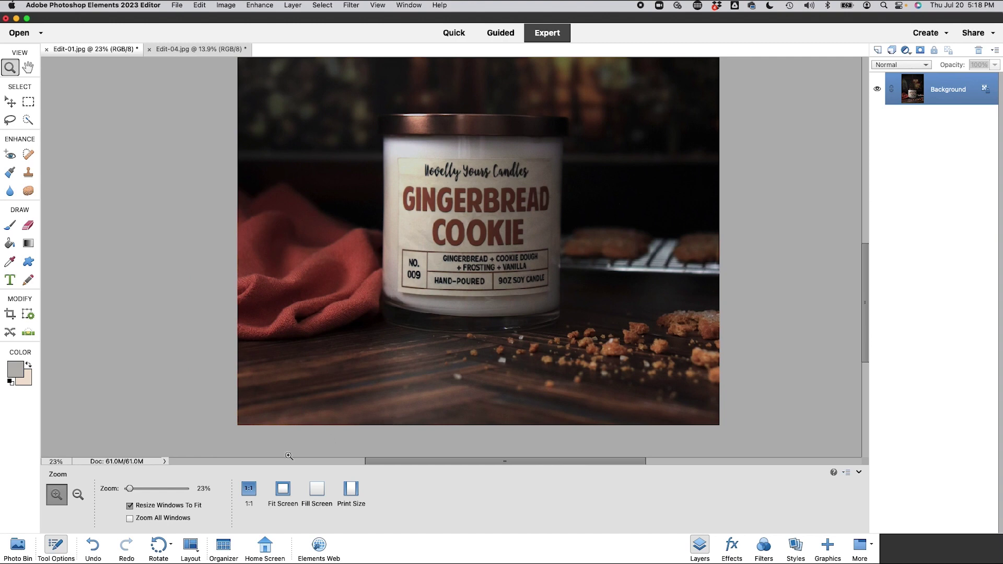
drag(129, 491, 128, 492)
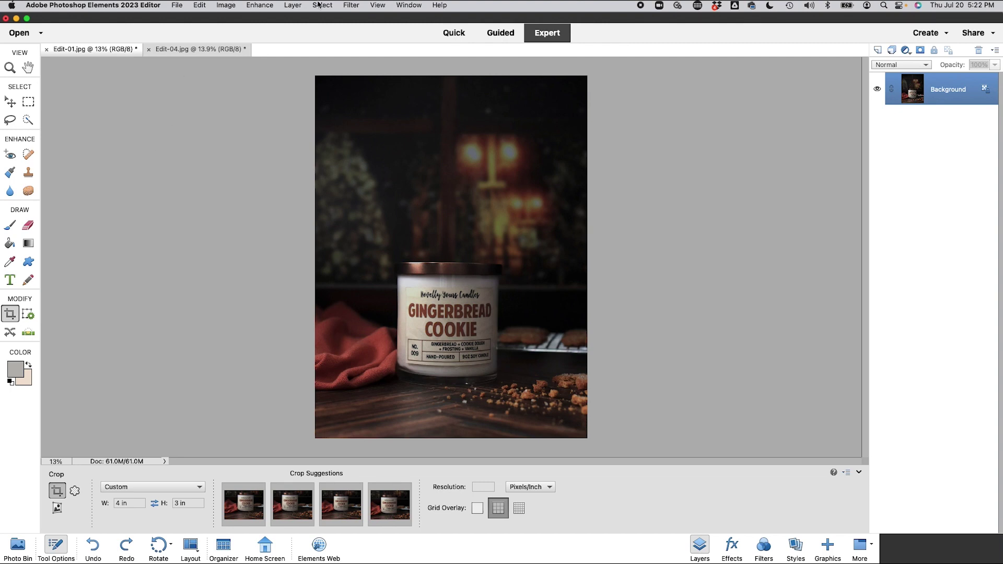
- Add a -100 vignette with Correct Camera Distortion, checking it against the preview before applying
click(351, 6)
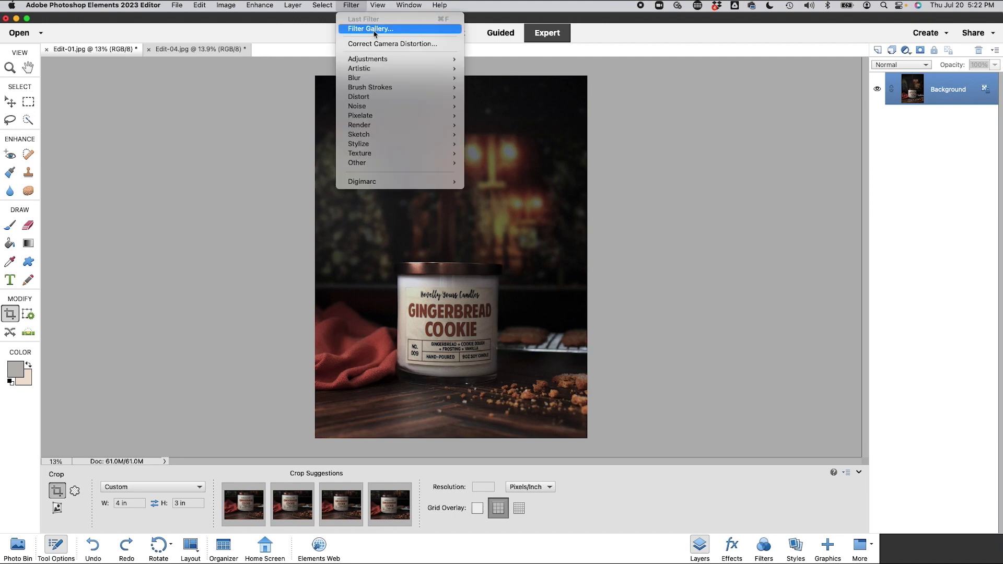
click(396, 46)
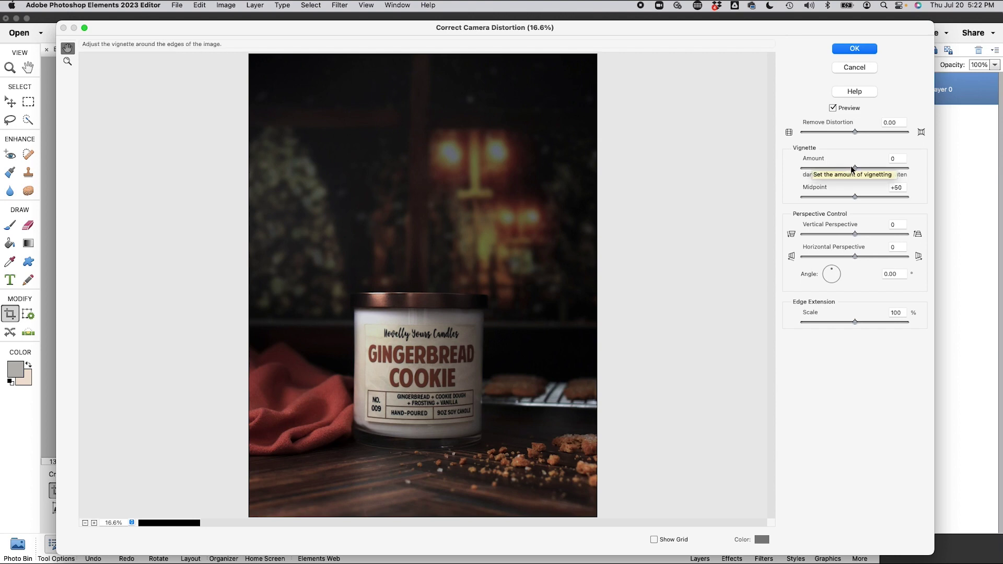
drag(856, 167, 804, 171)
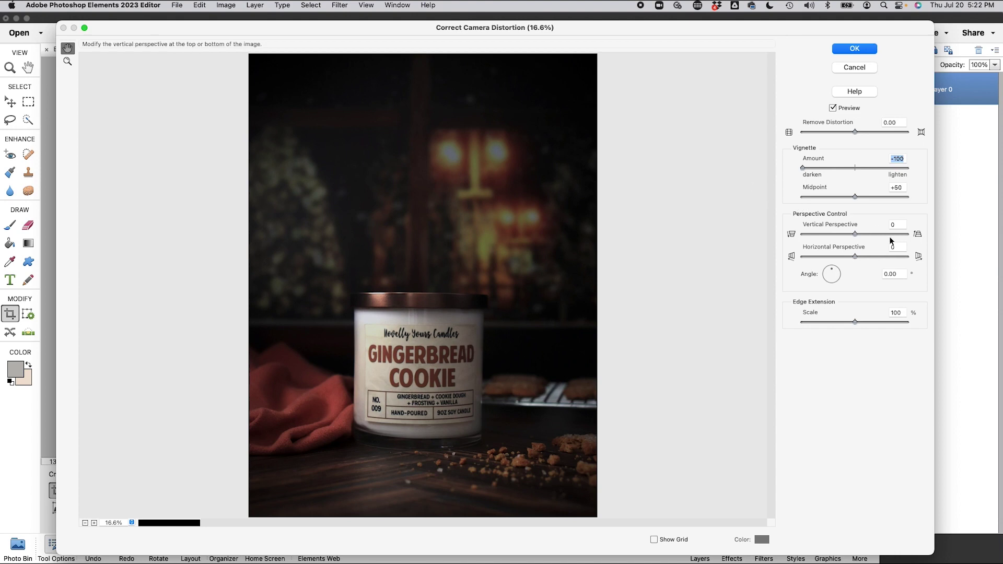
click(833, 106)
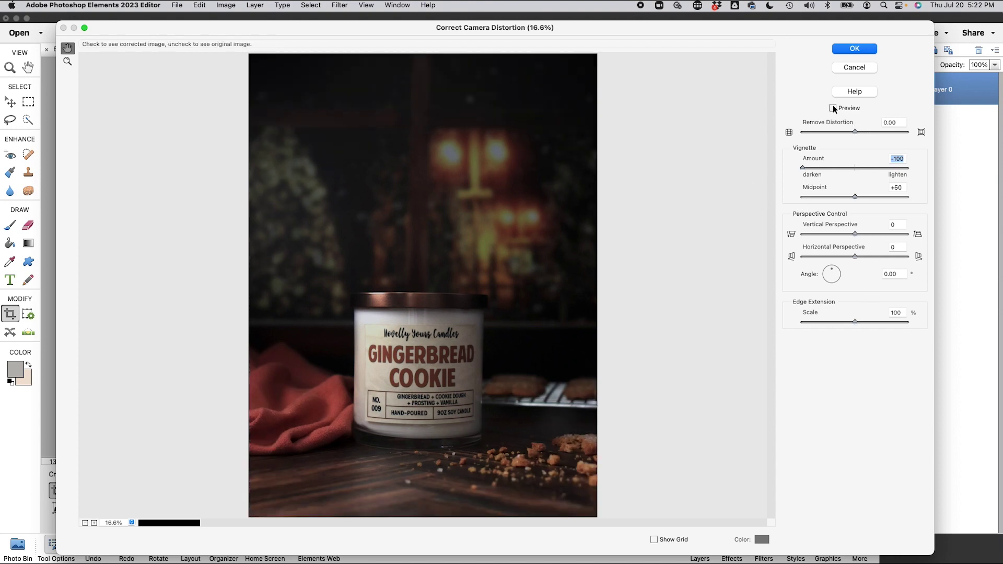
click(833, 106)
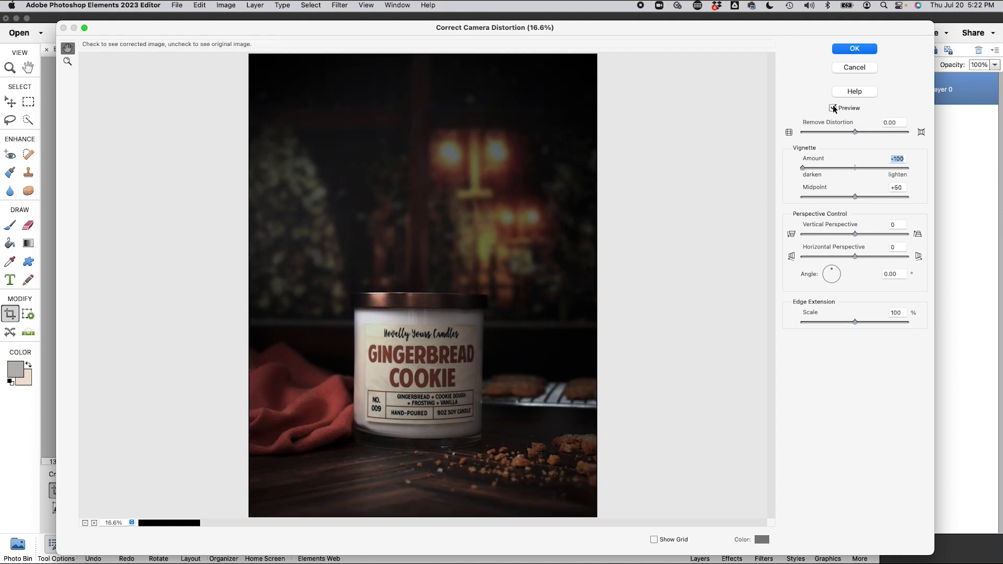
click(833, 106)
click(833, 108)
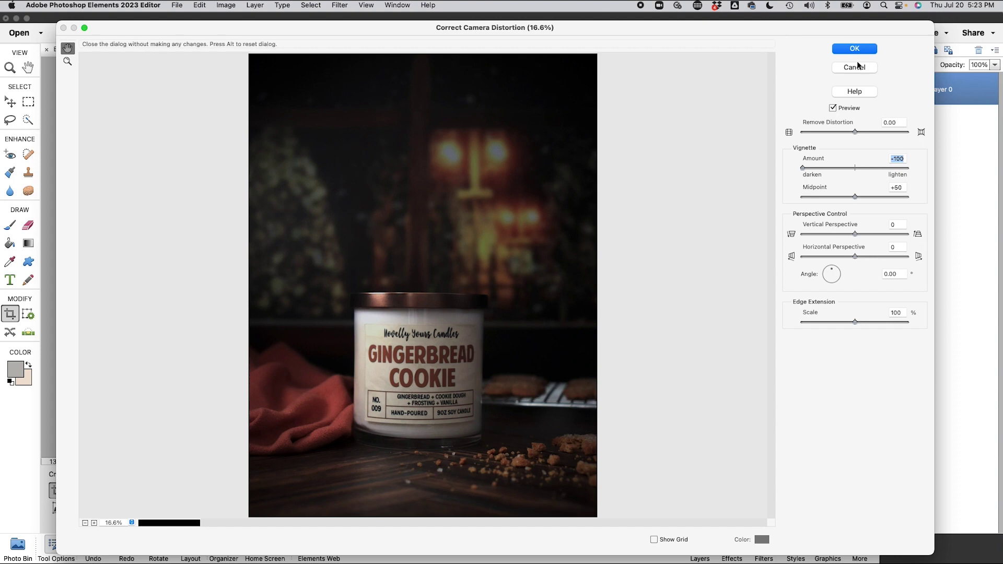
key(Return)
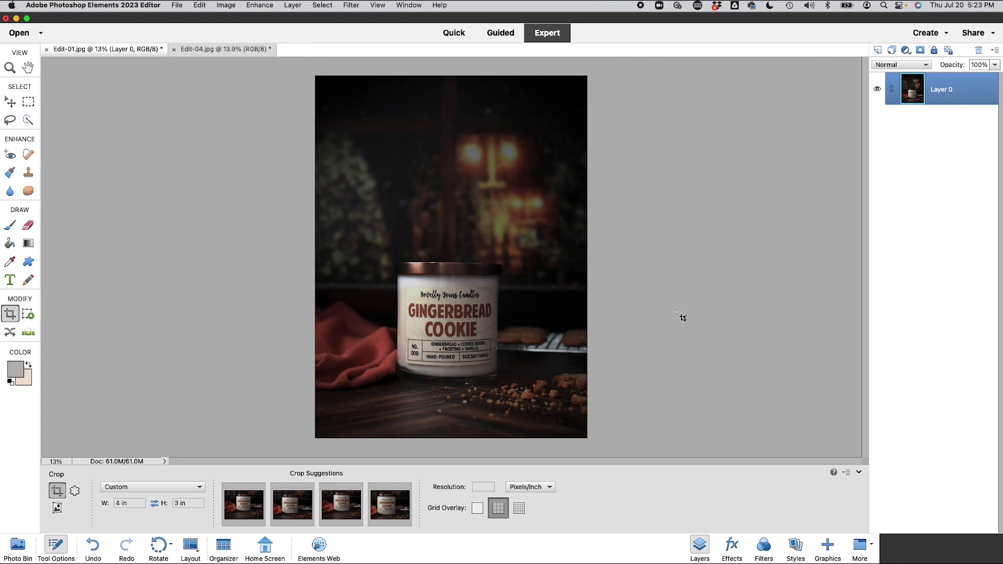
- Save a JPEG web copy of the vignetted photo at 2000 px wide (2000 × 2664)
click(176, 6)
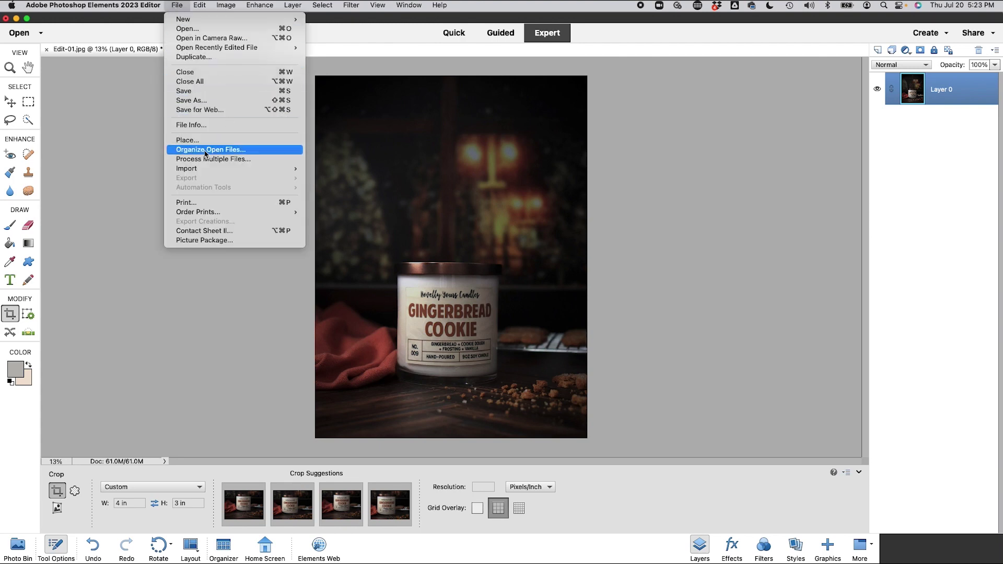
click(193, 111)
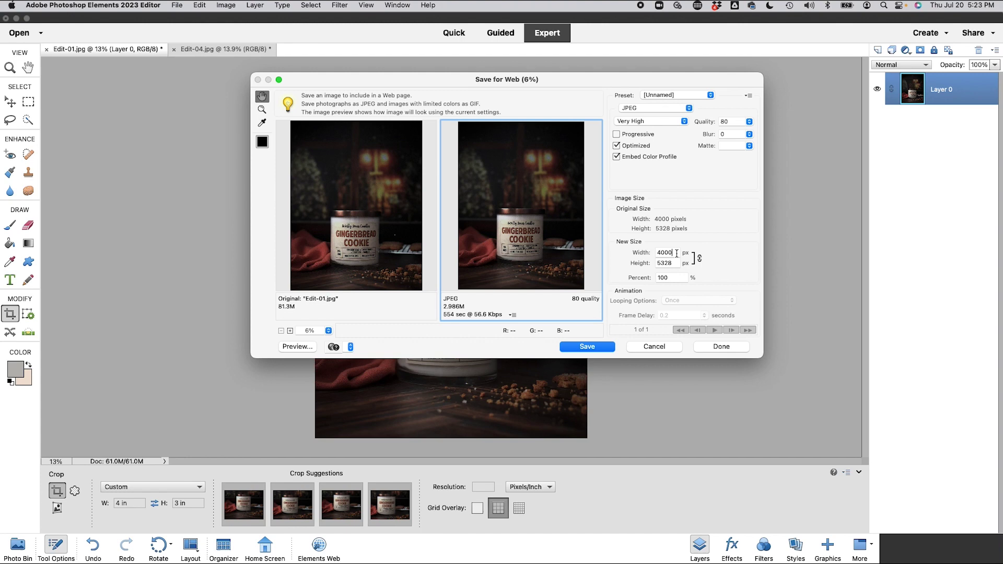
double_click(677, 253)
text(2000)
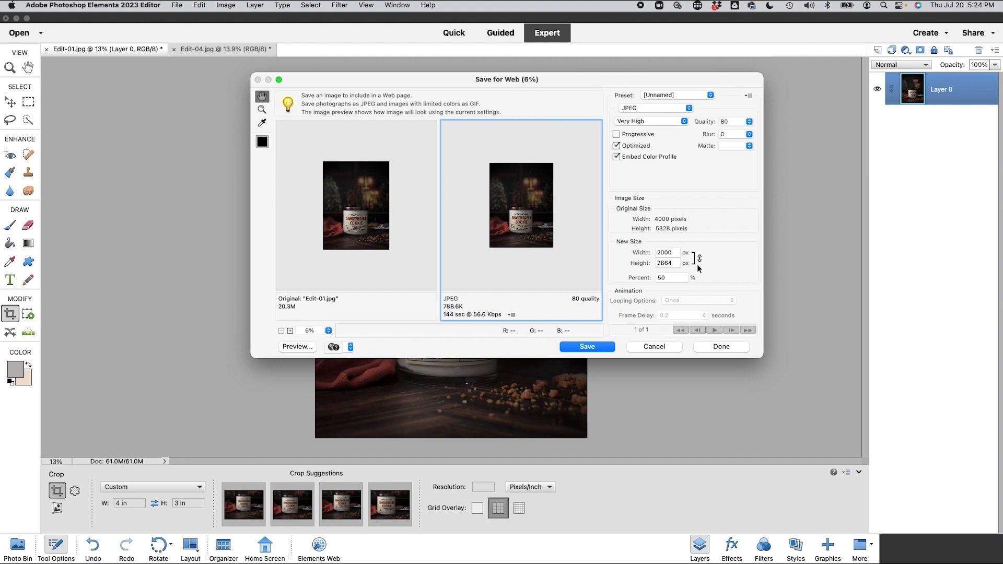
click(584, 349)
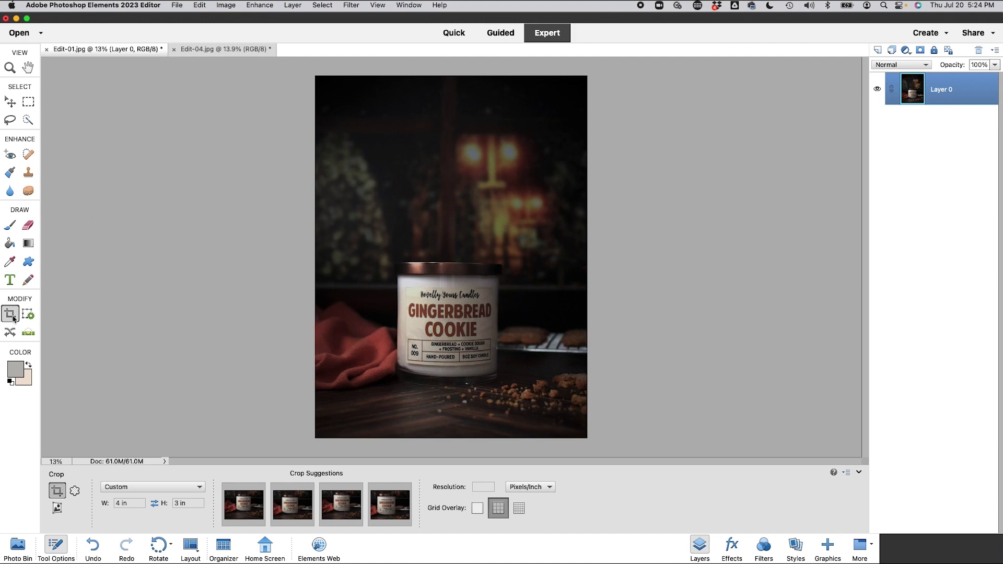
- Crop the photo to a 4 × 3 in landscape frame centred on the candle jar
click(187, 504)
click(187, 504)
drag(317, 226, 613, 419)
drag(445, 308, 448, 282)
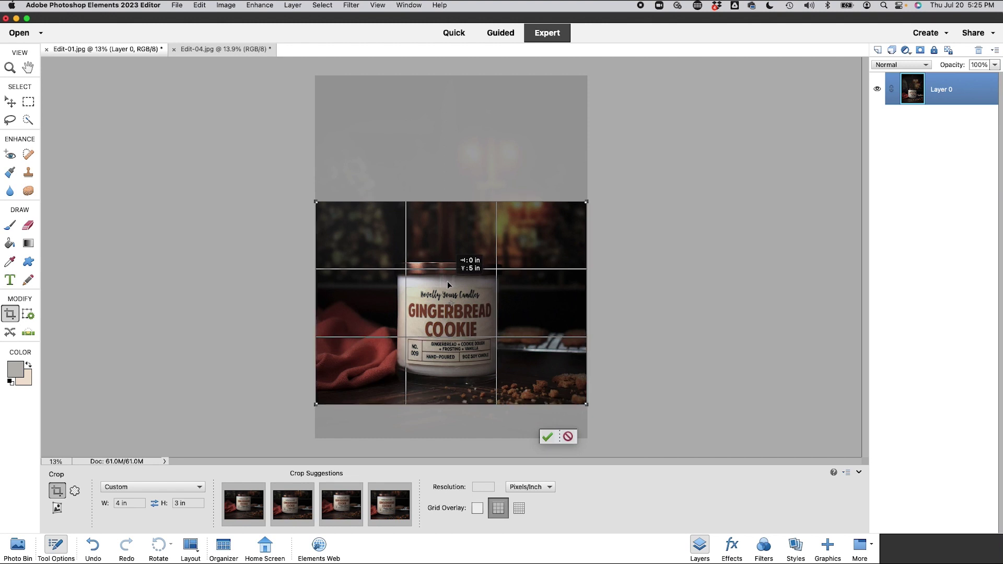
drag(448, 282, 447, 281)
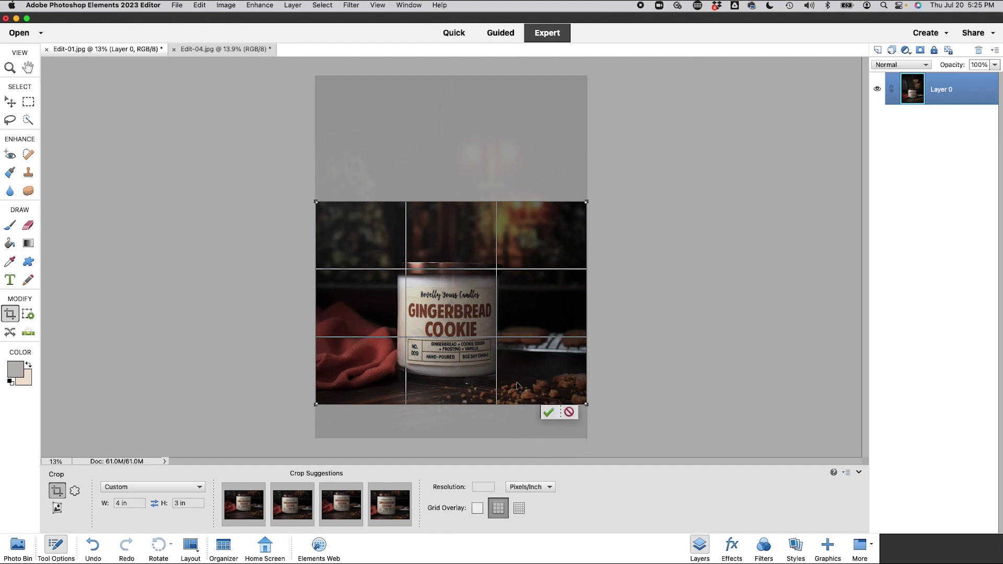
click(548, 413)
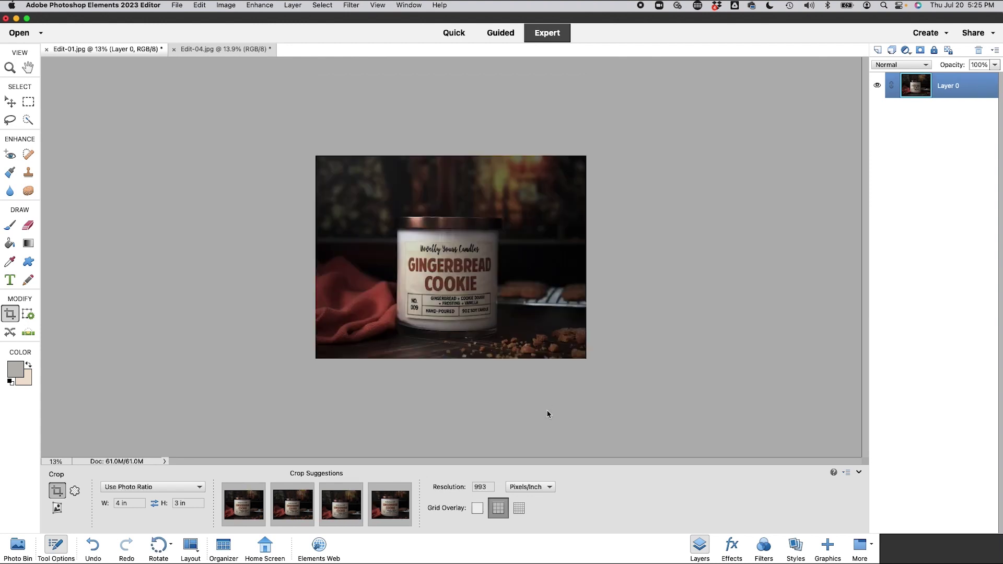
- Save the 4:3 crop for web as a 2667 × 2000 px JPEG, height set to 2000
click(177, 5)
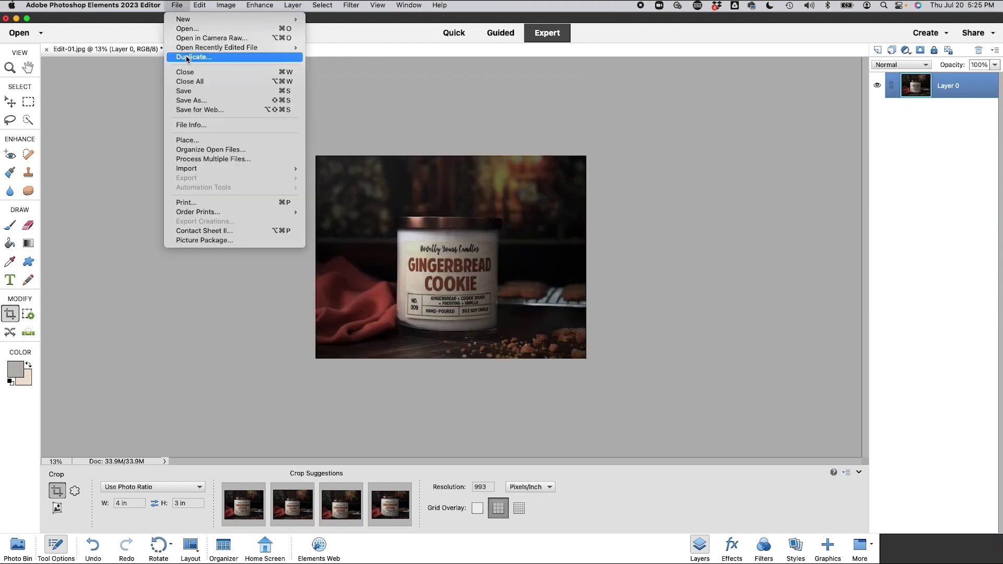
click(198, 111)
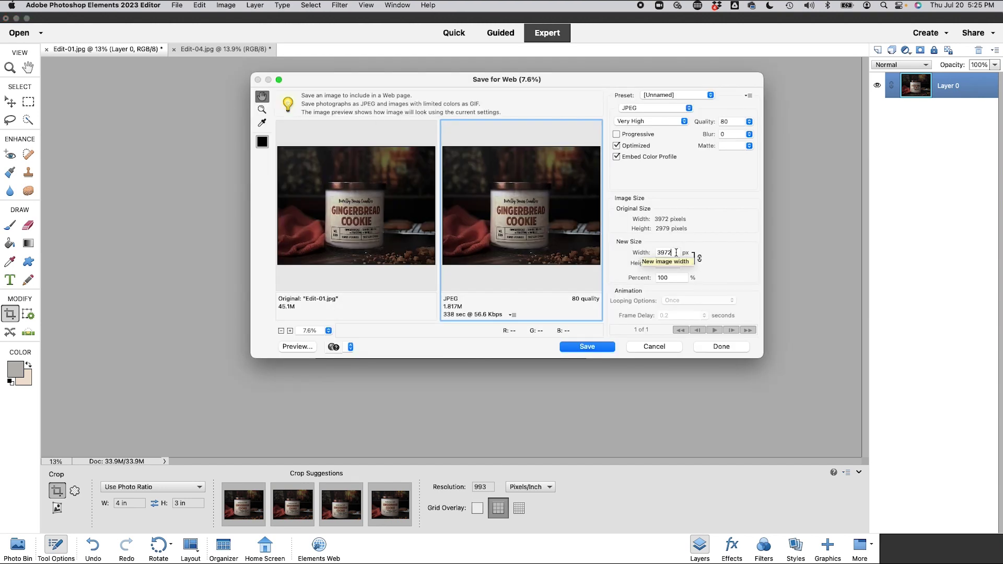
double_click(669, 253)
double_click(672, 262)
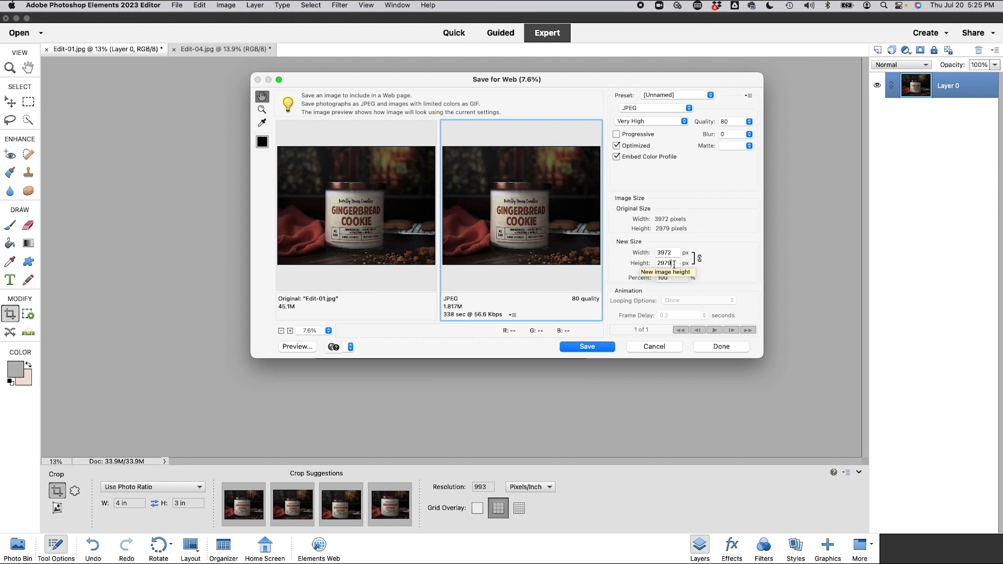
text(2000)
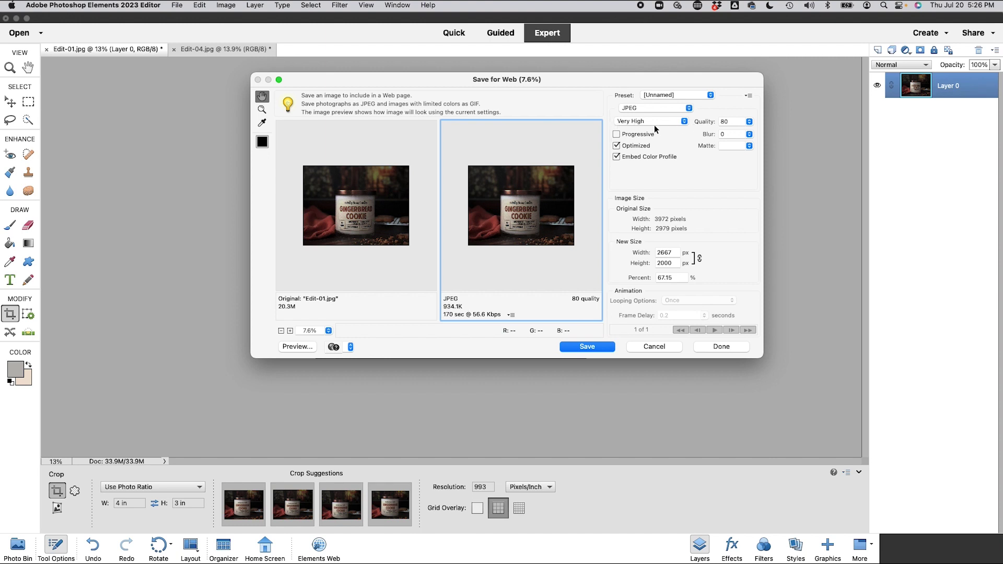
click(587, 347)
click(209, 53)
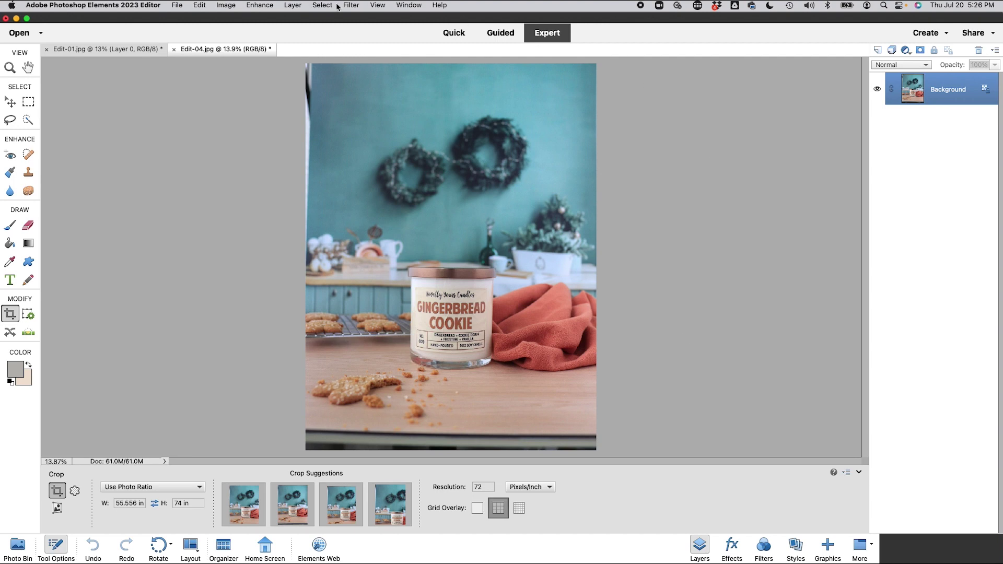
- Correct Edit-04.jpg's perspective in Correct Camera Distortion: vertical -8, horizontal +4
click(359, 6)
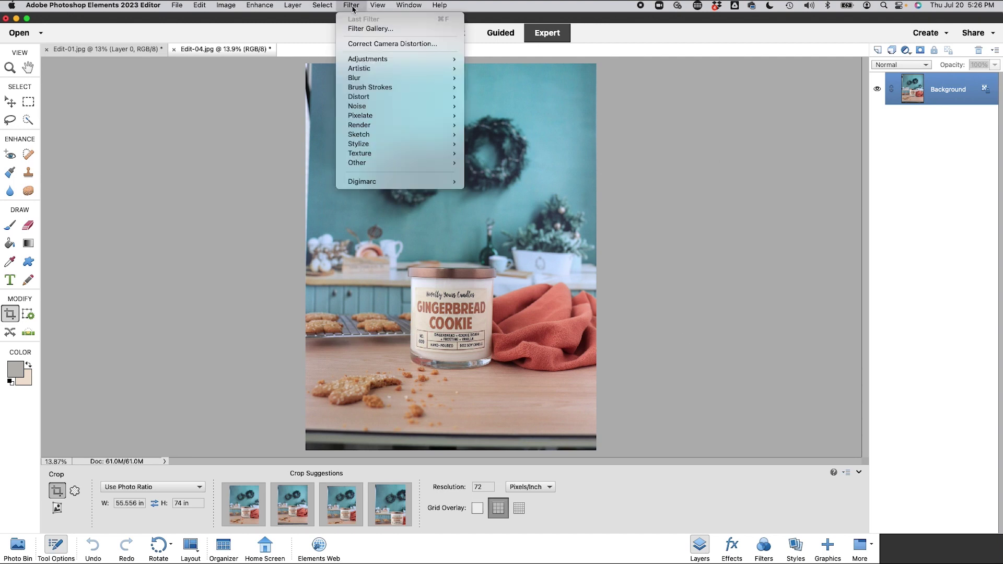
click(384, 45)
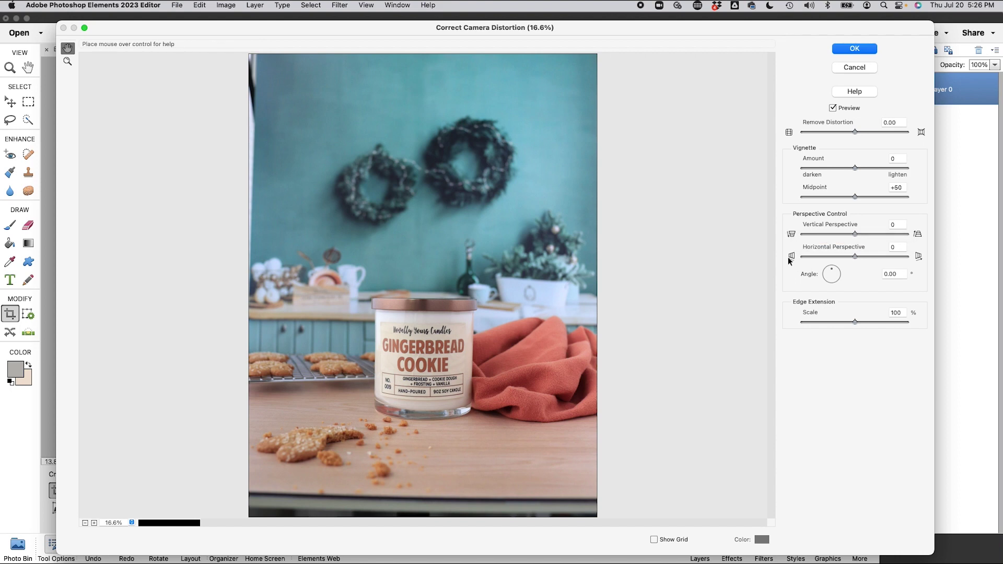
click(854, 233)
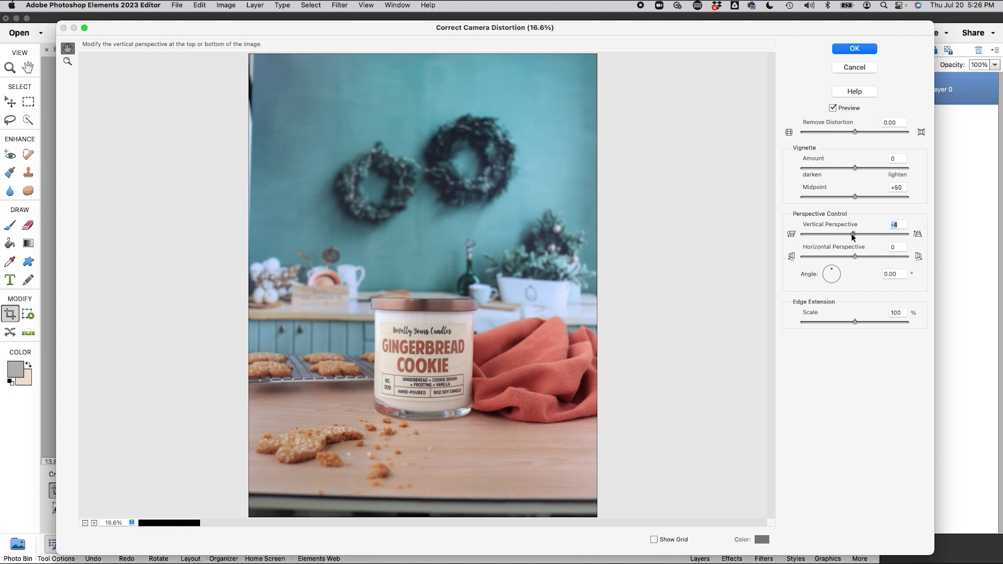
drag(851, 233, 850, 233)
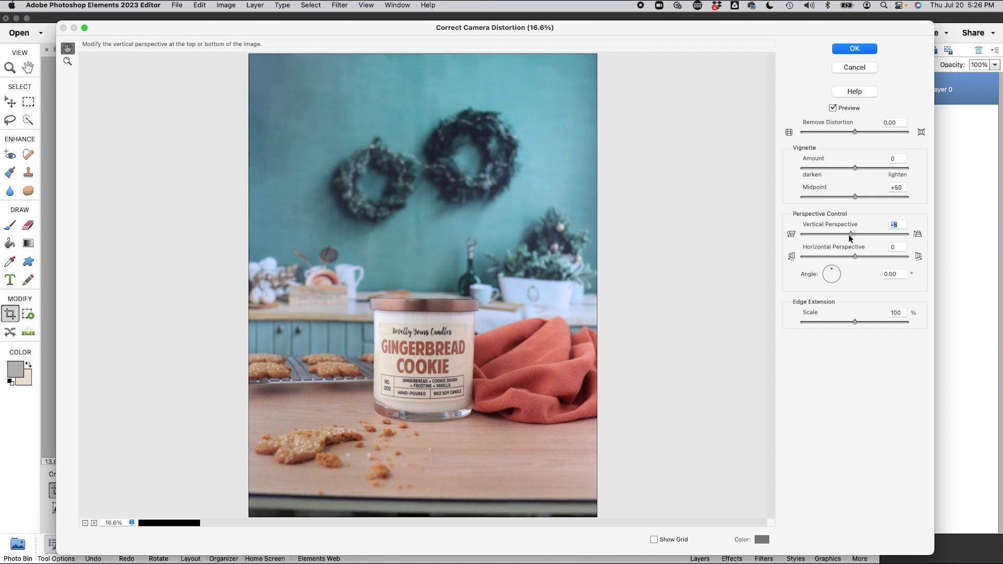
click(833, 108)
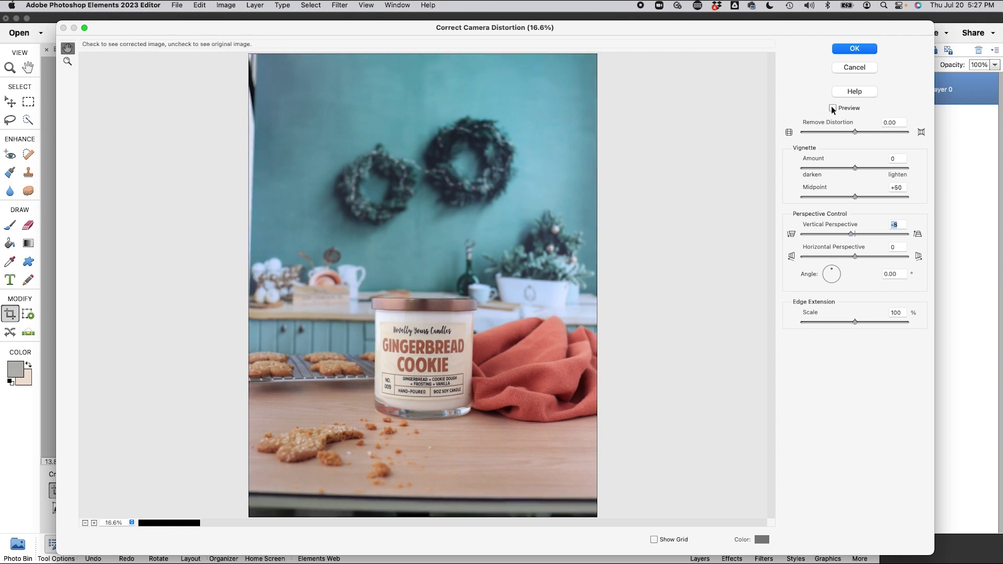
click(832, 108)
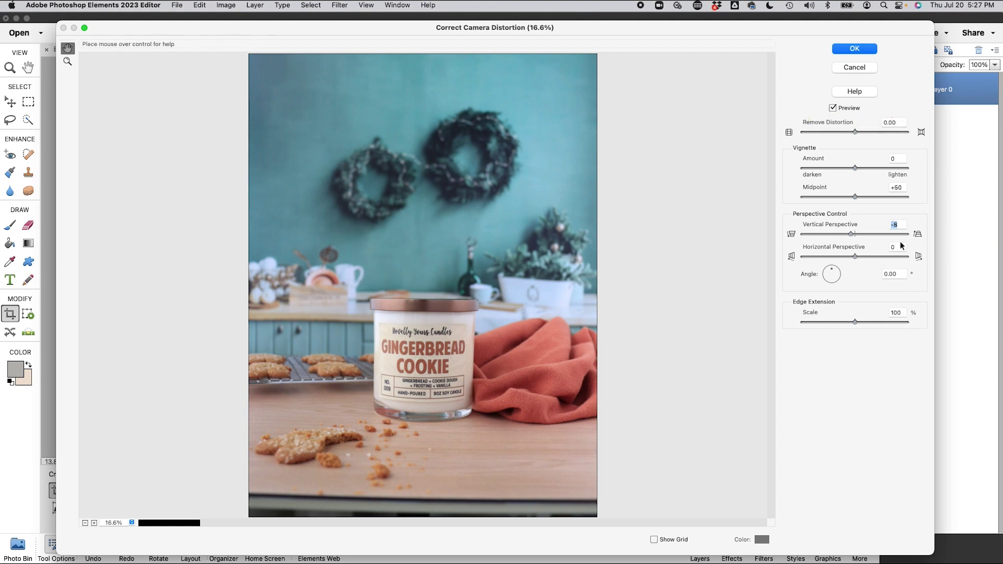
drag(854, 255, 857, 257)
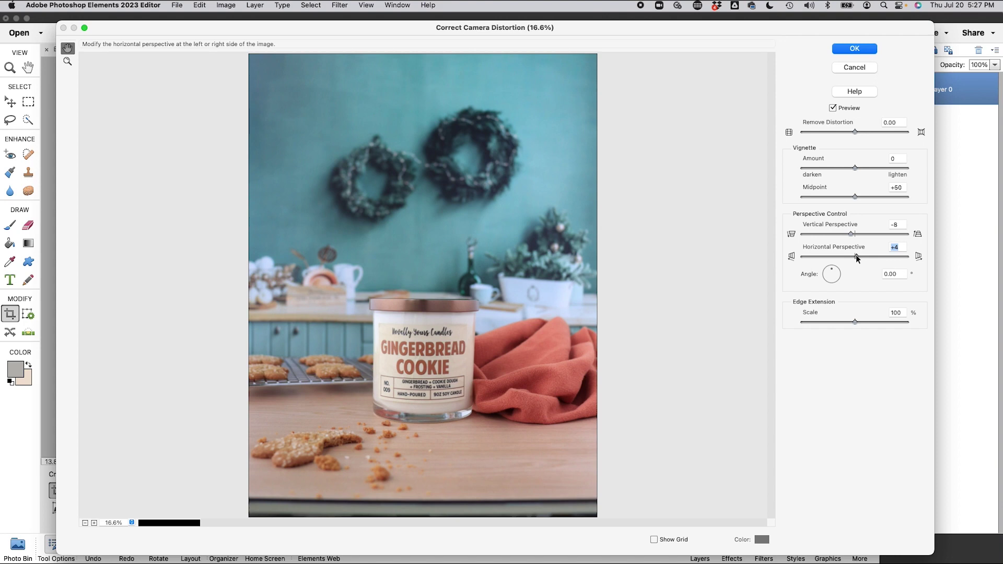
click(855, 48)
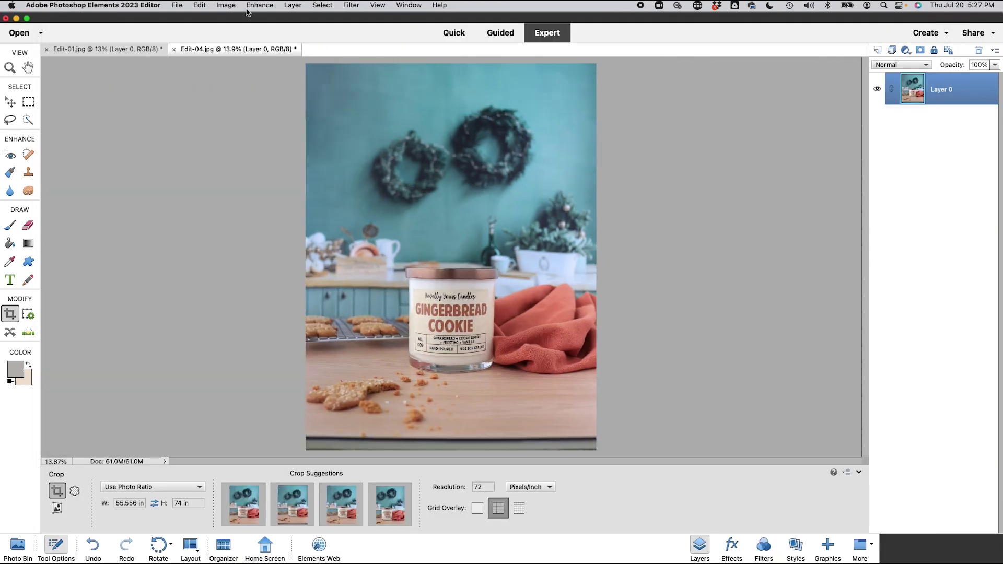
click(256, 5)
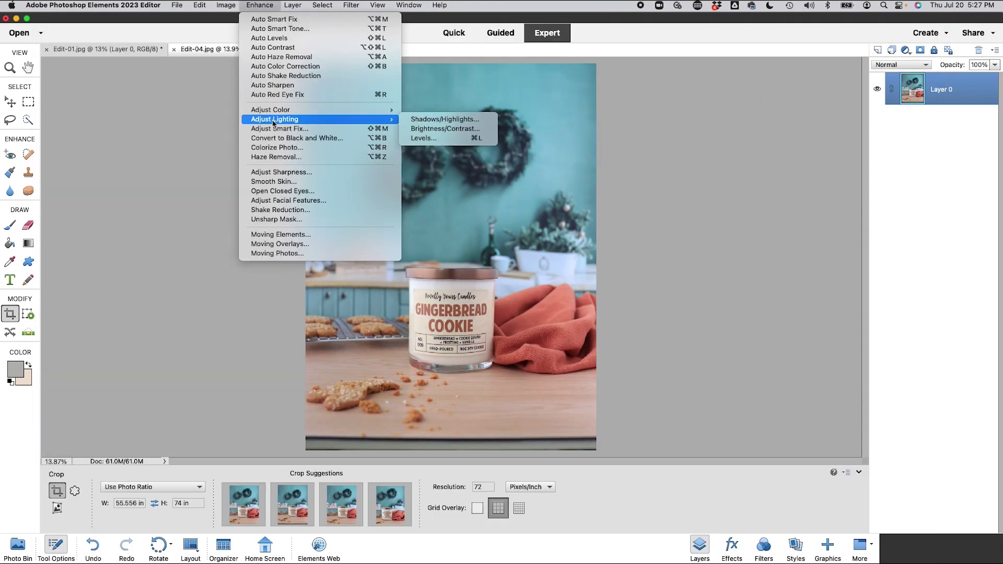
- In Levels, set the white point from the candle lid and lower output white to 243
click(433, 140)
click(822, 239)
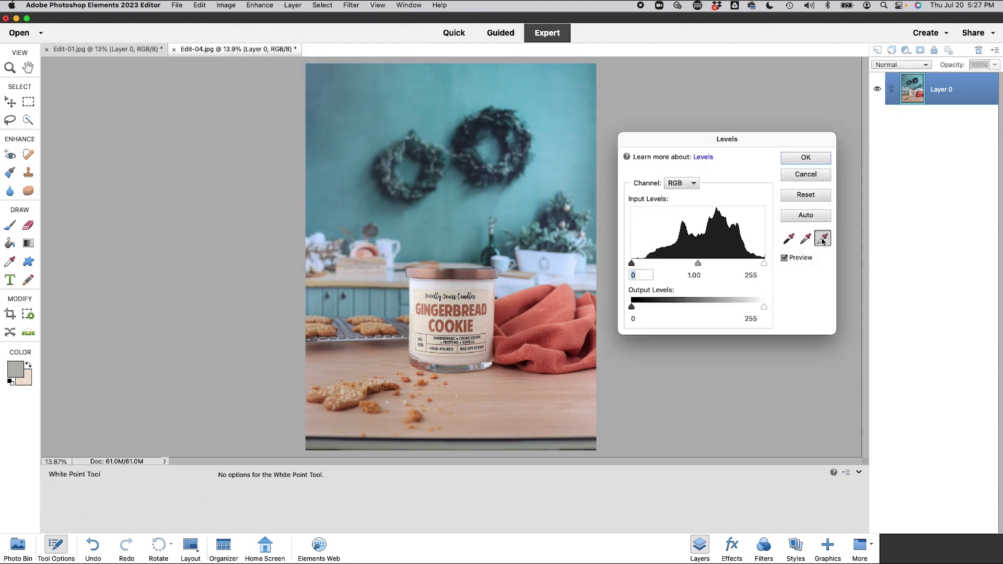
click(417, 284)
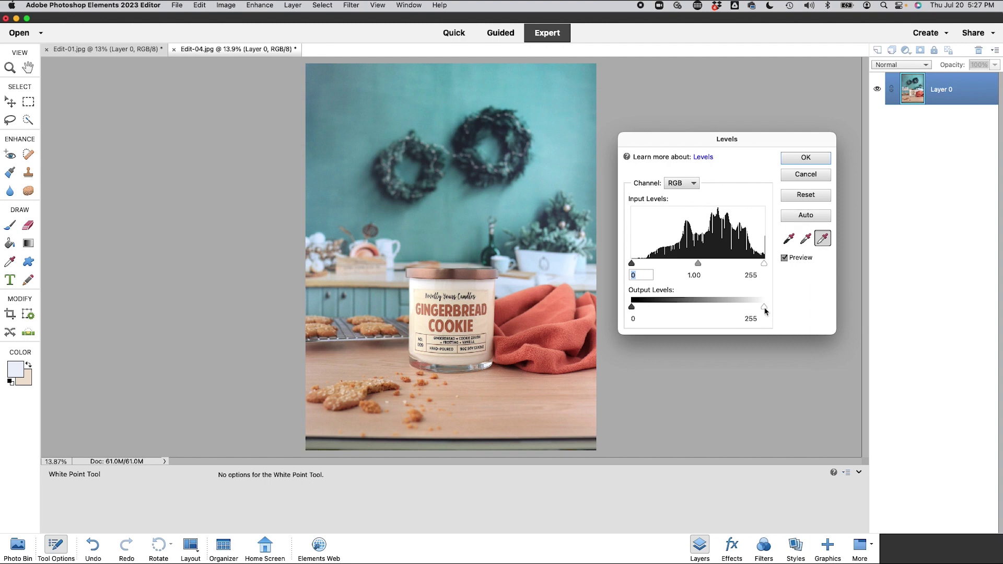
mouse_move(765, 311)
mouse_down()
mouse_move(718, 312)
mouse_move(759, 310)
mouse_up()
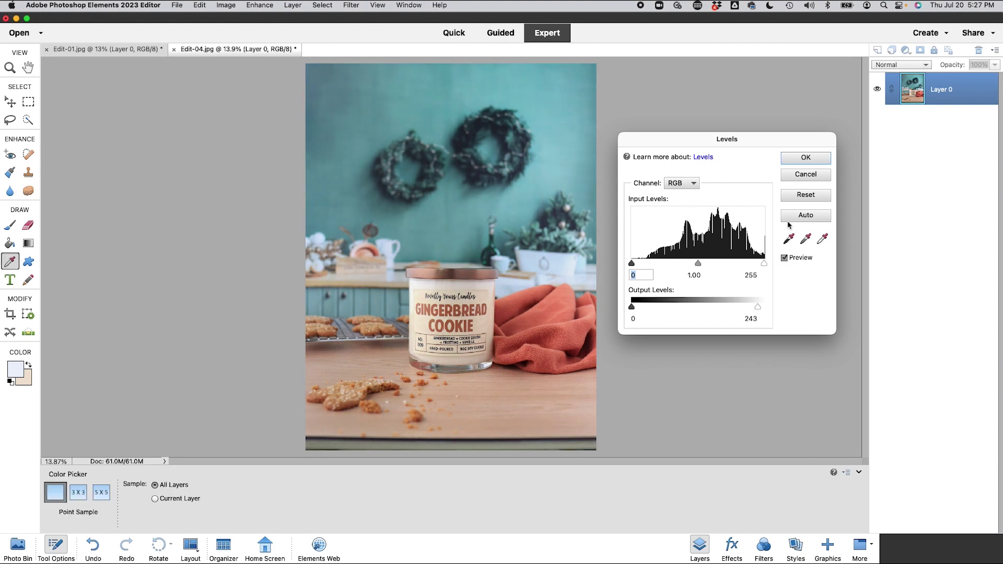
click(801, 159)
key(c)
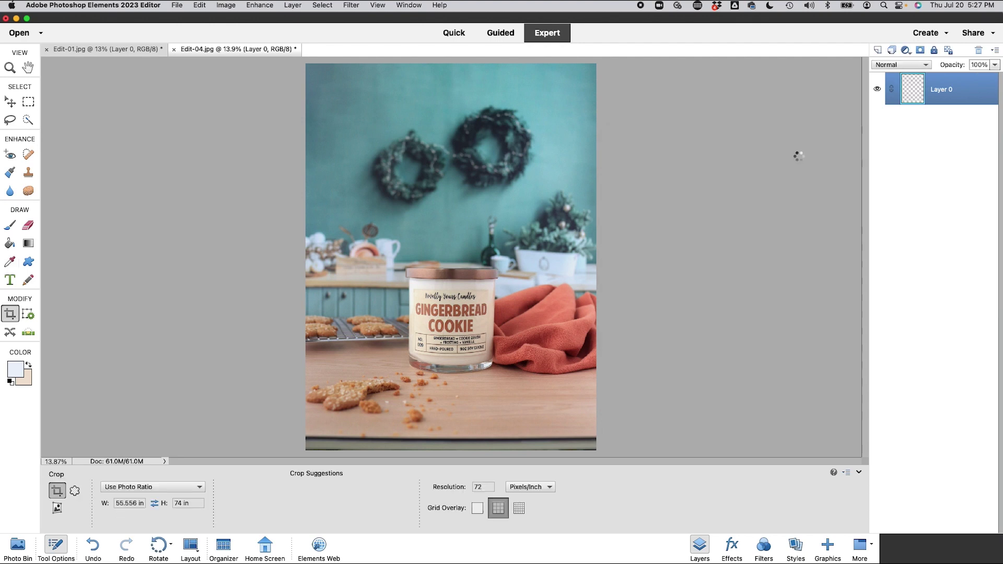
click(256, 5)
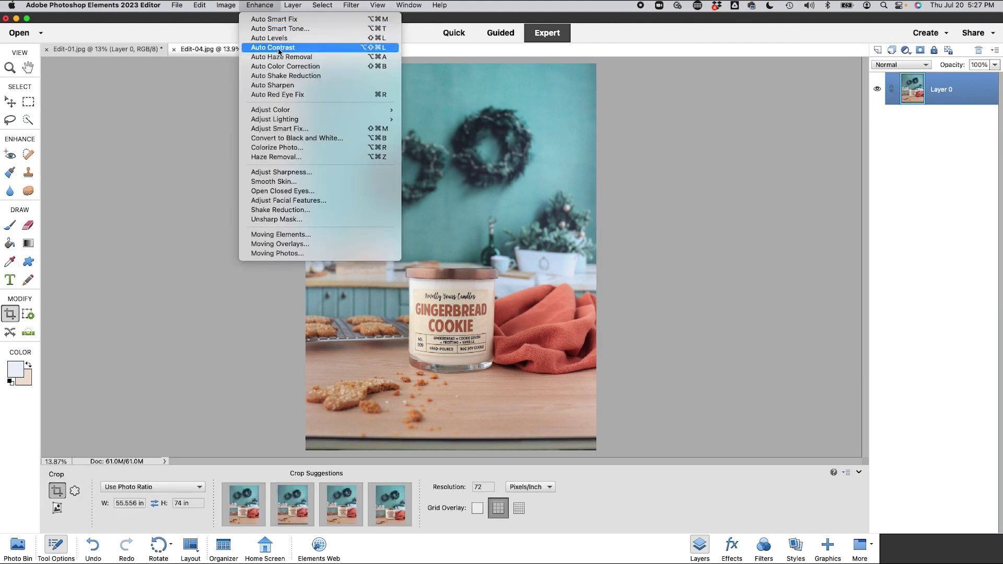
- Apply Remove Color Cast using the candle lid as the neutral sample
mouse_move(277, 111)
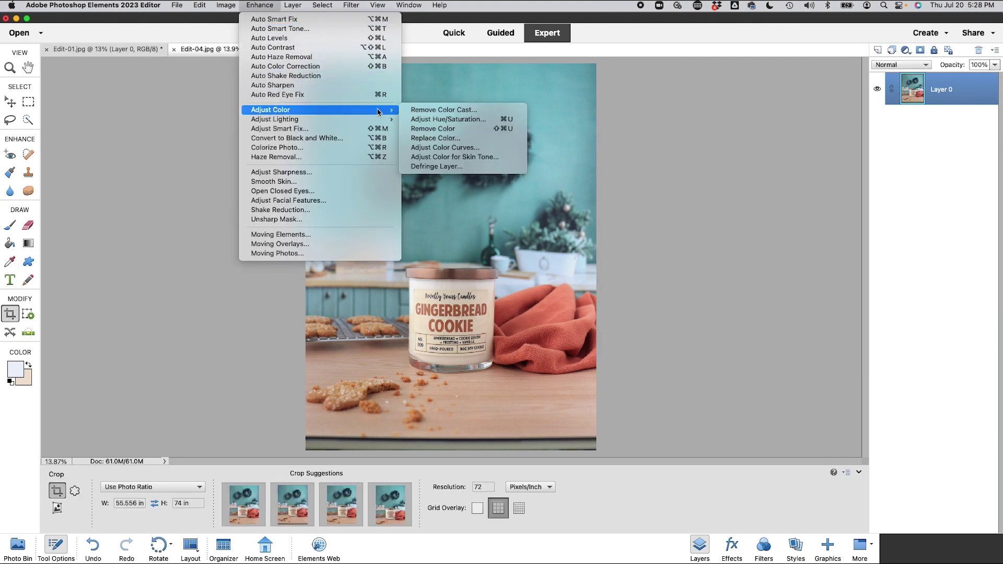
click(442, 111)
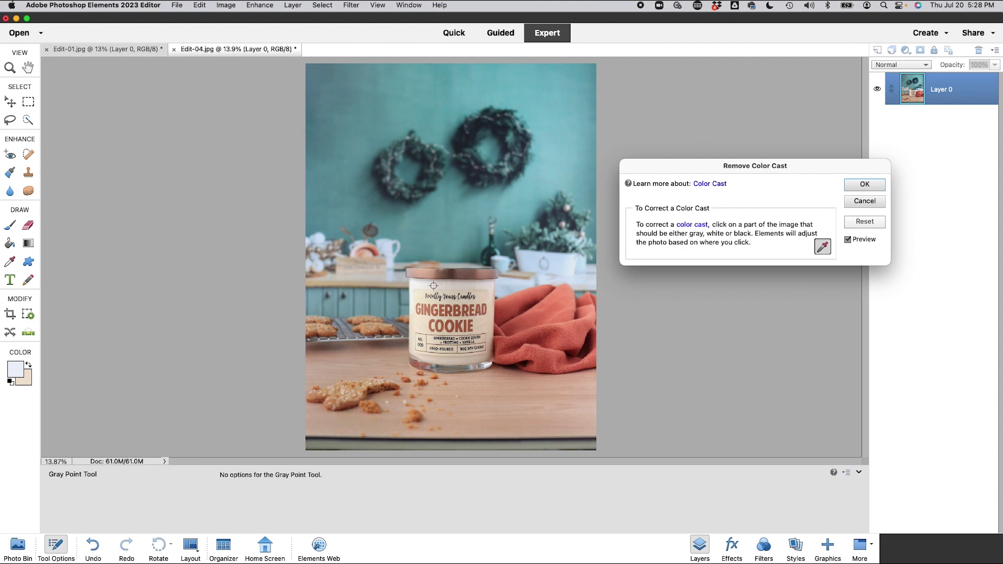
click(439, 286)
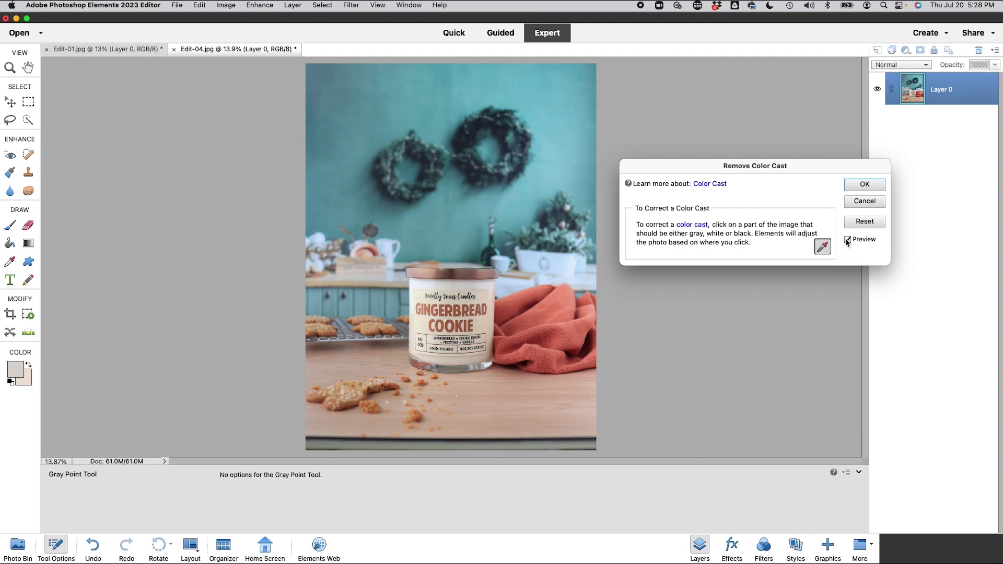
click(865, 184)
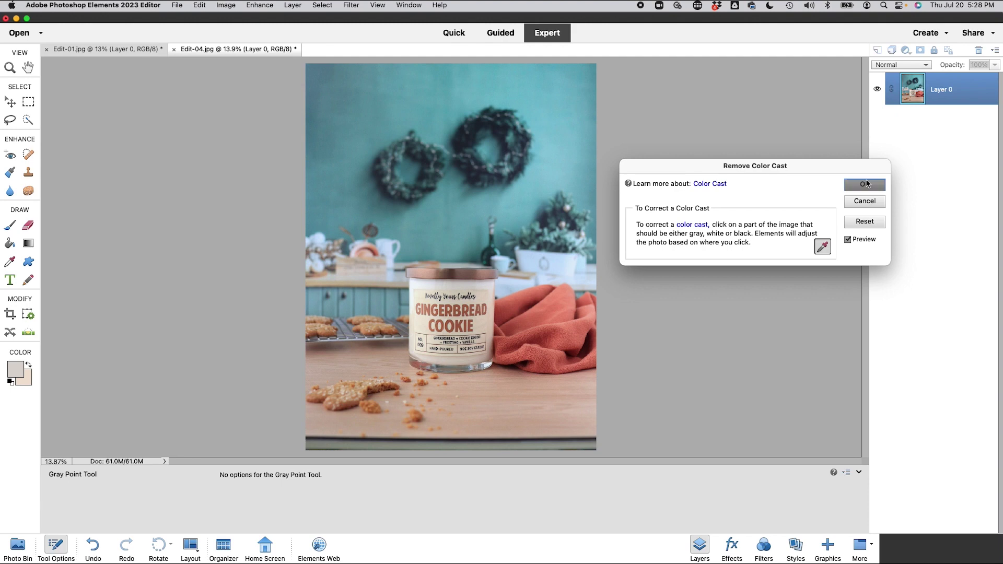
click(259, 5)
- Lower the photo's saturation to -8 in Hue/Saturation
mouse_move(286, 111)
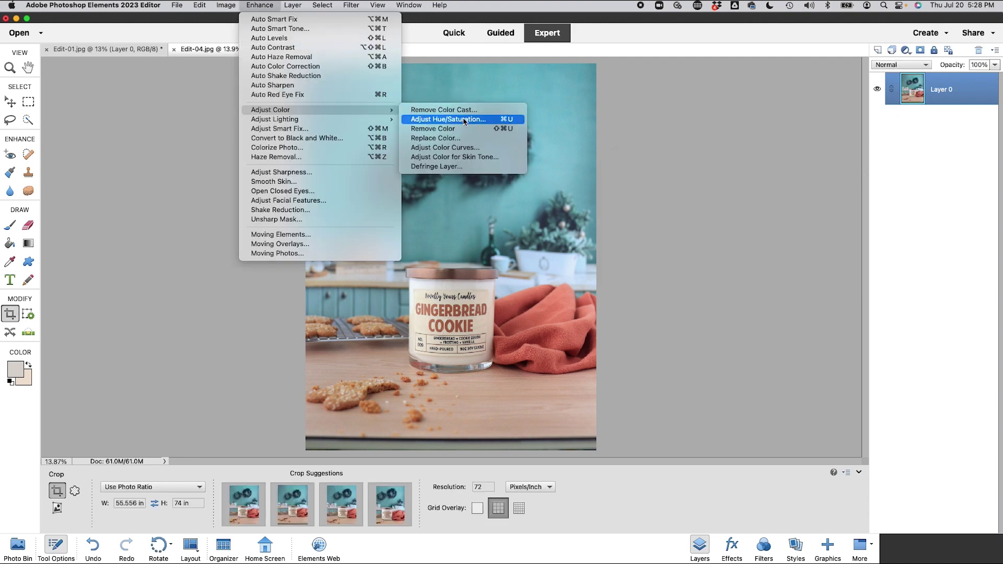
click(448, 119)
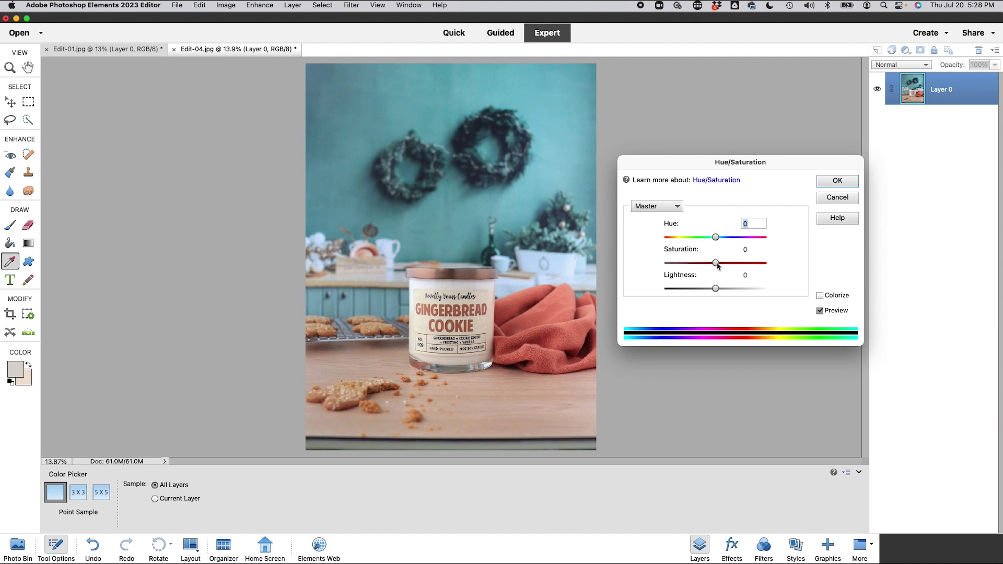
drag(718, 266, 711, 267)
drag(710, 267, 713, 267)
click(838, 181)
key(c)
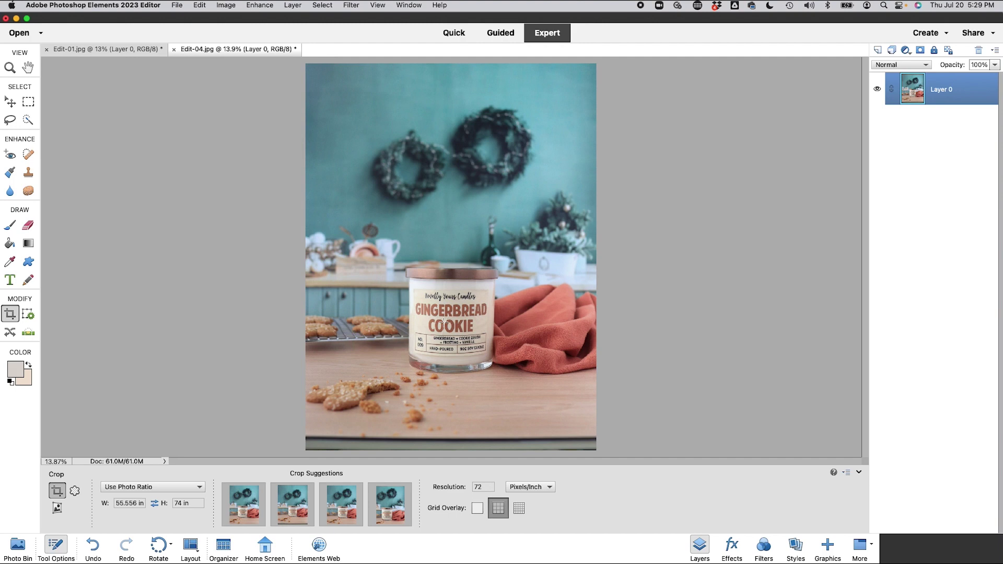
- Zoom to about 400% on the label crease between GINGERBREAD and COOKIE
click(10, 69)
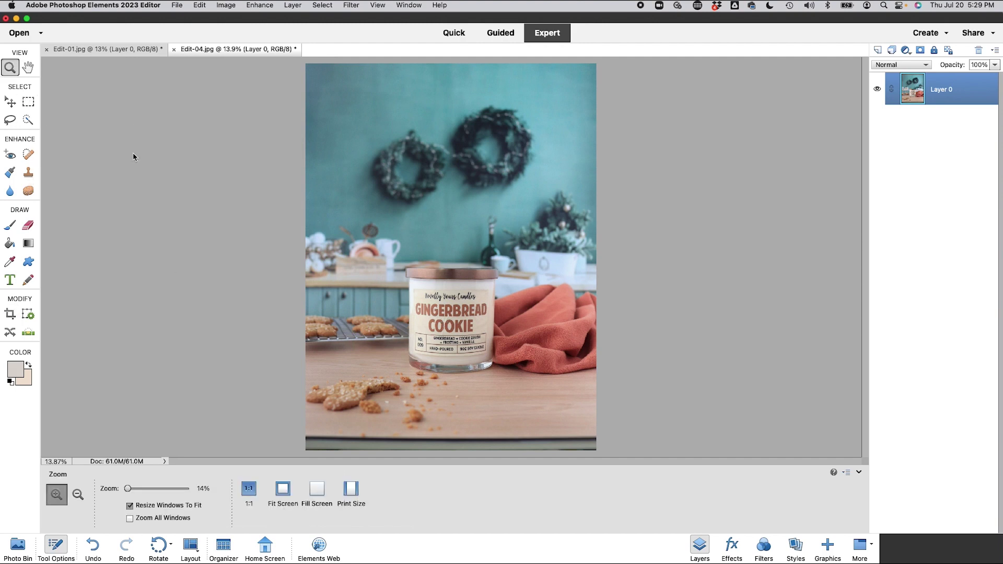
drag(127, 489, 152, 489)
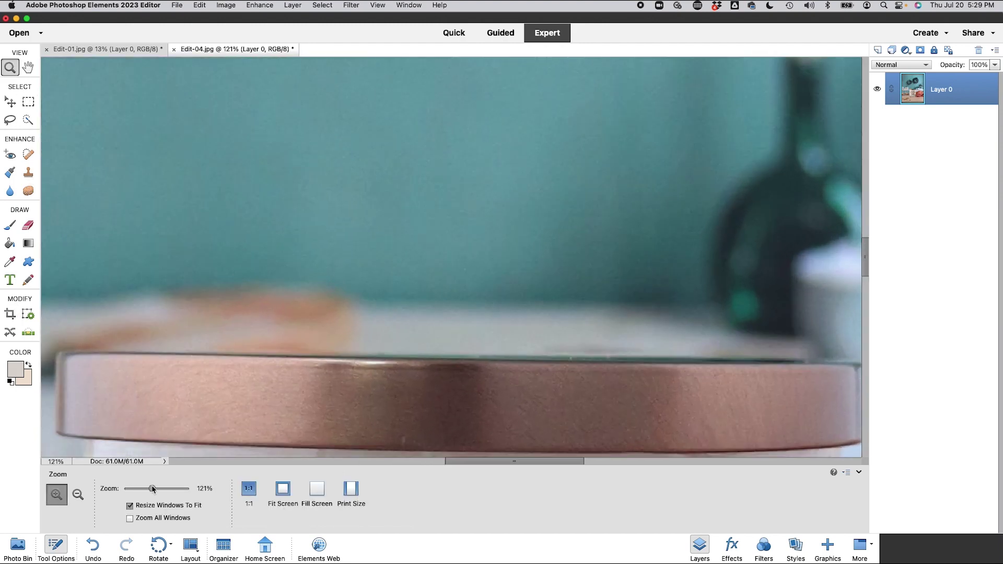
scroll(318, 378, down, 8)
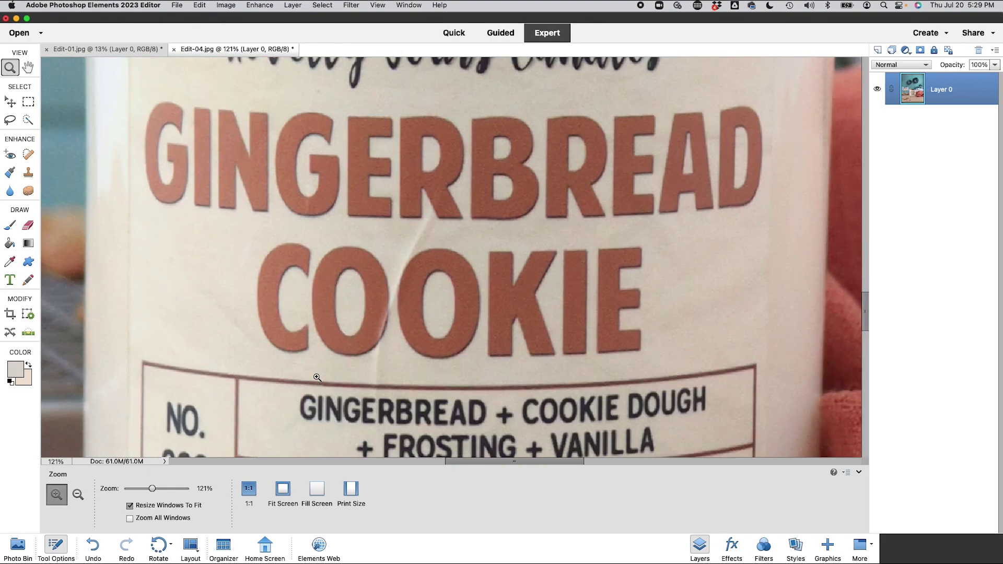
drag(153, 488, 168, 489)
scroll(345, 368, up, 3)
scroll(345, 368, left, 5)
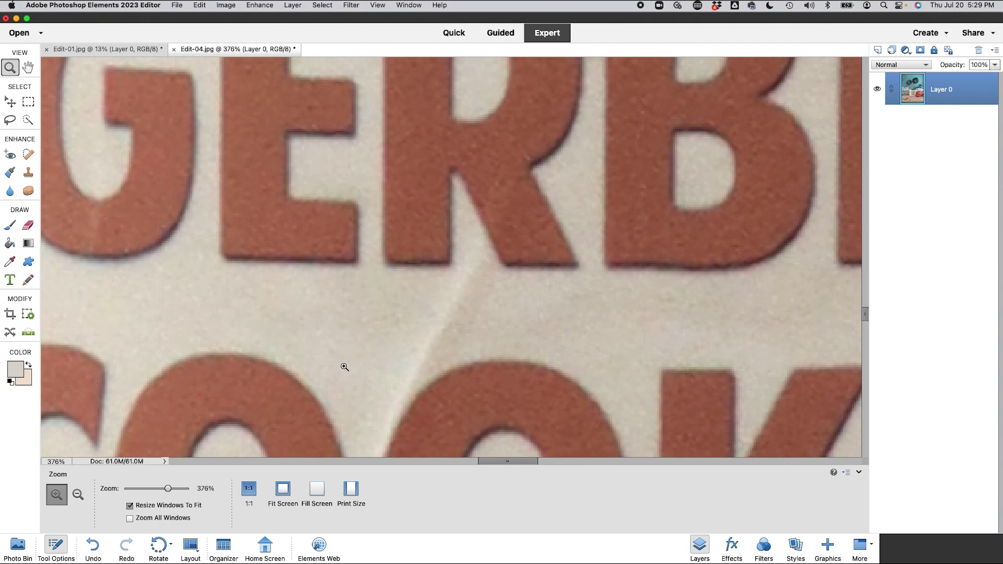
drag(168, 489, 174, 489)
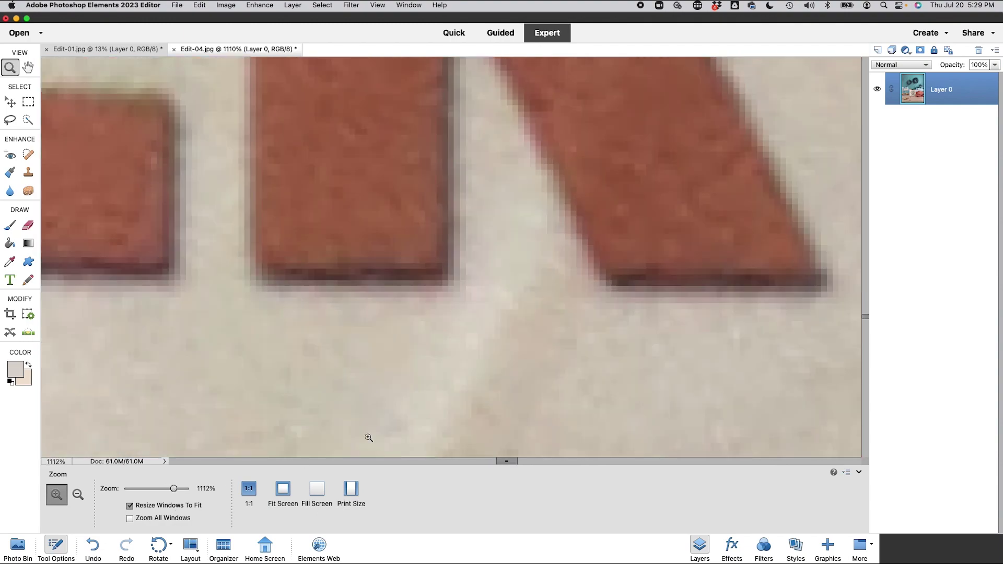
drag(173, 489, 168, 489)
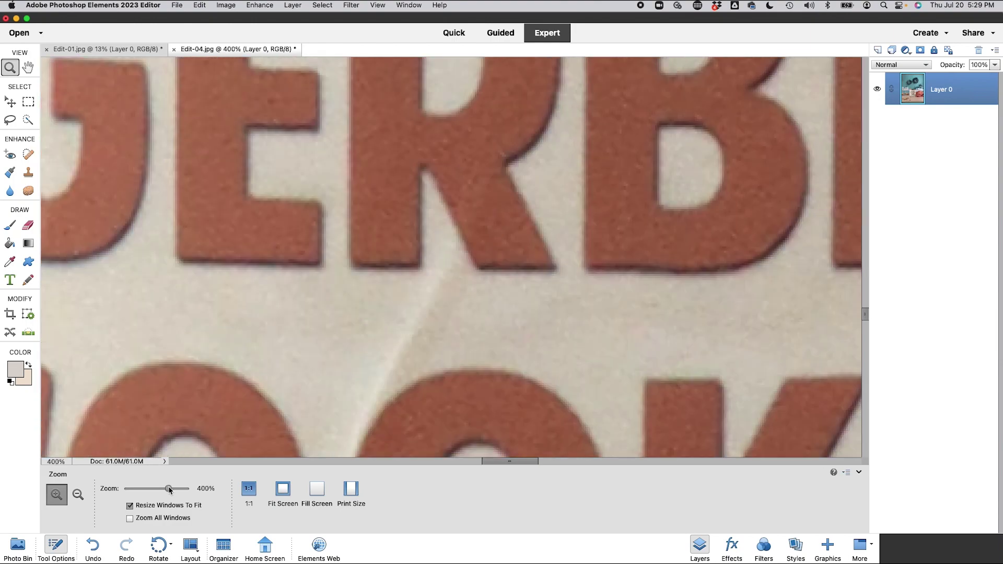
click(28, 170)
- Clone clean paper over the crease between COOKIE's O's with a 15 px Clone Stamp, then zoom out
key(bracketright)
key(bracketright)
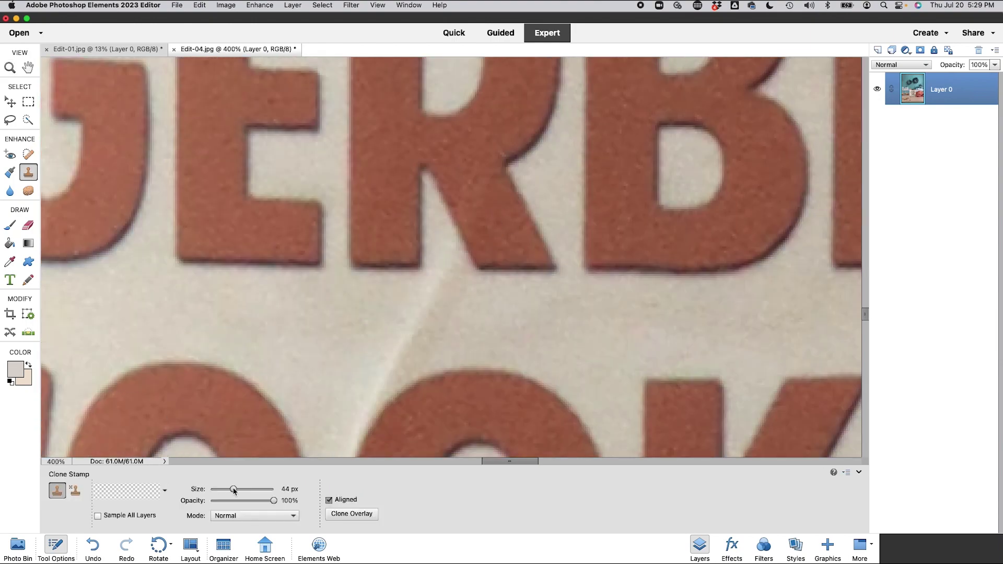
key(bracketleft)
key(bracketleft)
key(bracketleft)
key(bracketleft)
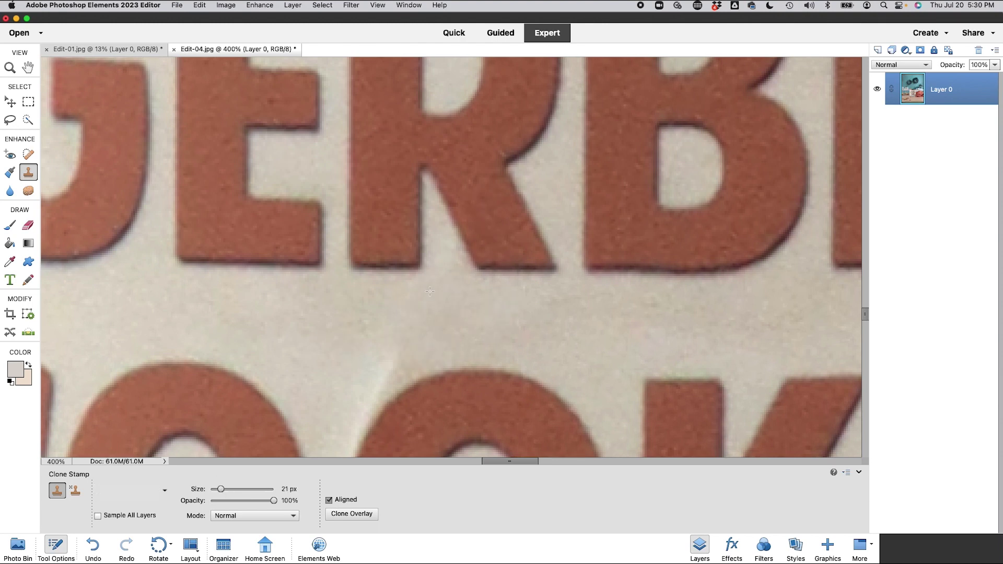
scroll(365, 293, down, 5)
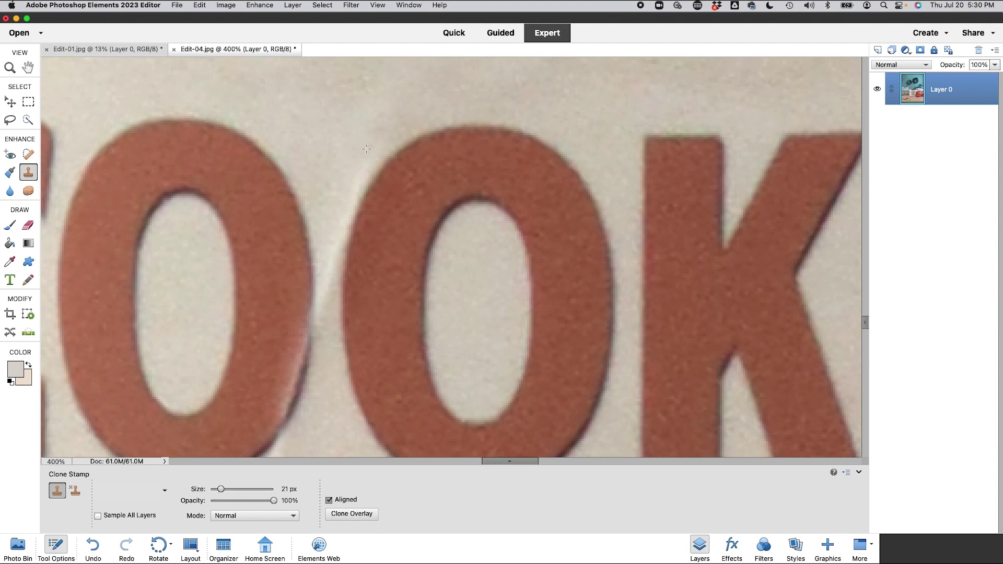
key(bracketleft)
key(bracketleft)
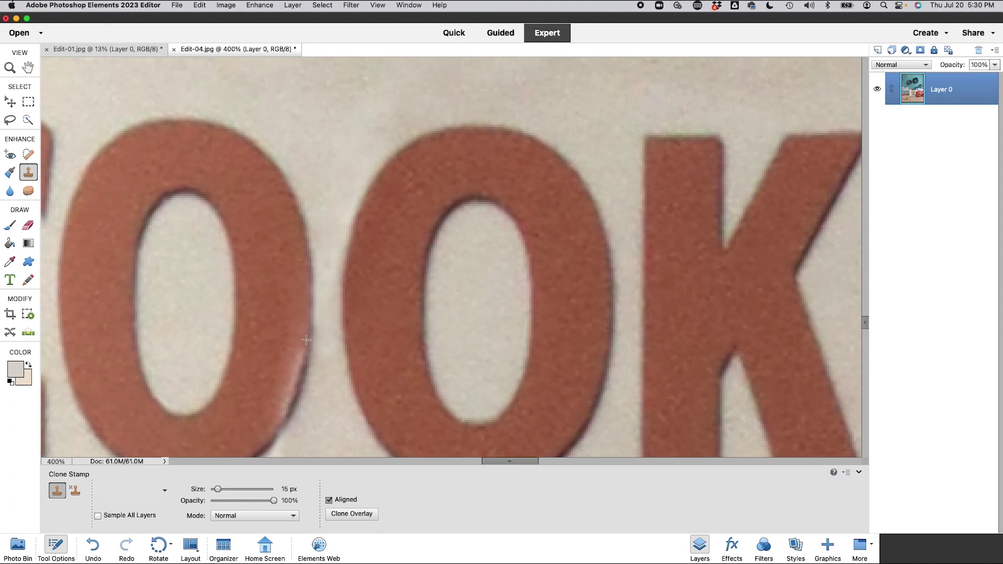
mouse_move(291, 384)
mouse_down()
mouse_move(300, 339)
mouse_move(282, 413)
mouse_move(305, 377)
mouse_up()
scroll(286, 260, down, 4)
key(z)
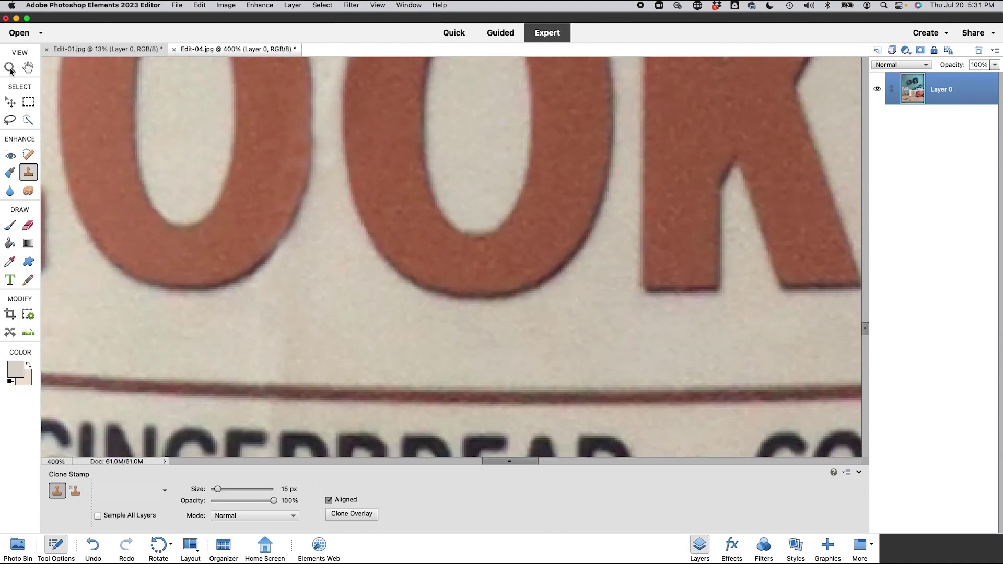
click(154, 492)
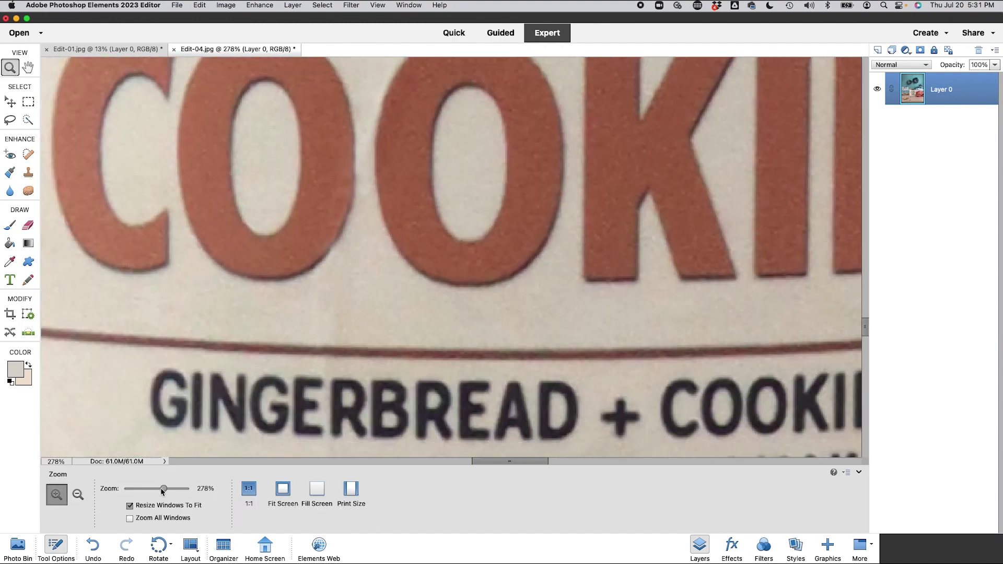
drag(155, 491, 139, 494)
scroll(272, 176, up, 5)
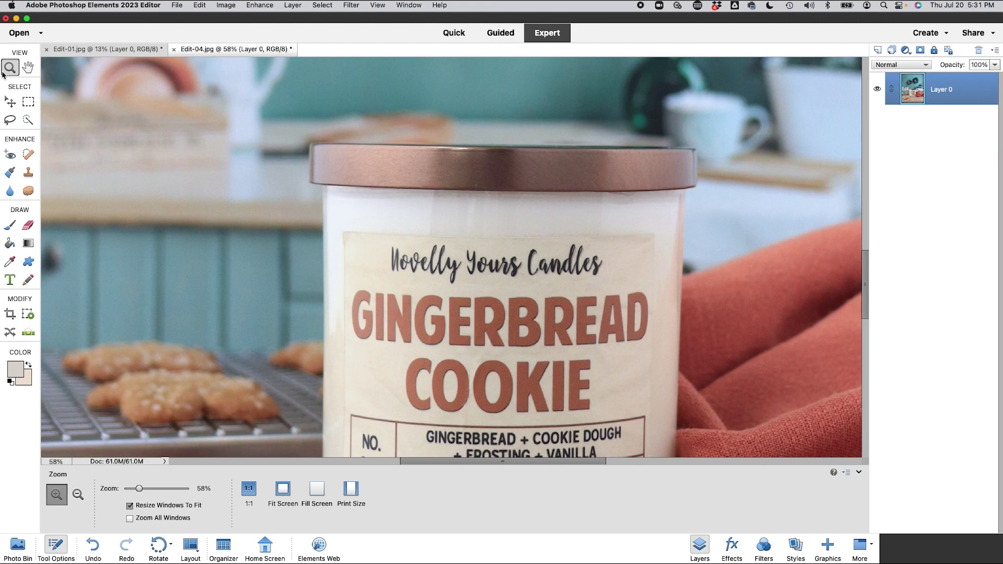
- Magnify the label's top-left corner beside 'Novelly' to 376%
drag(139, 489, 157, 488)
click(249, 343)
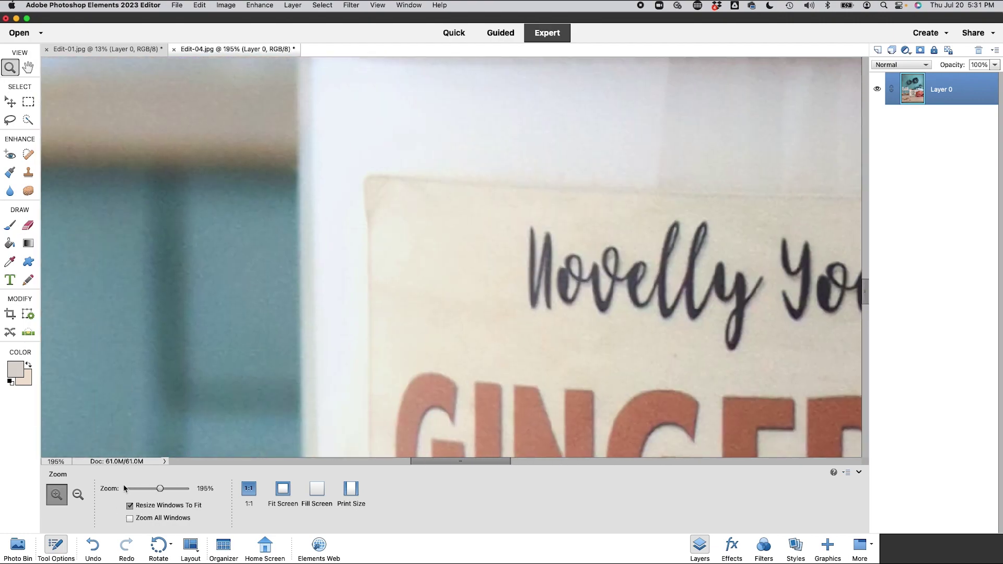
drag(160, 489, 170, 487)
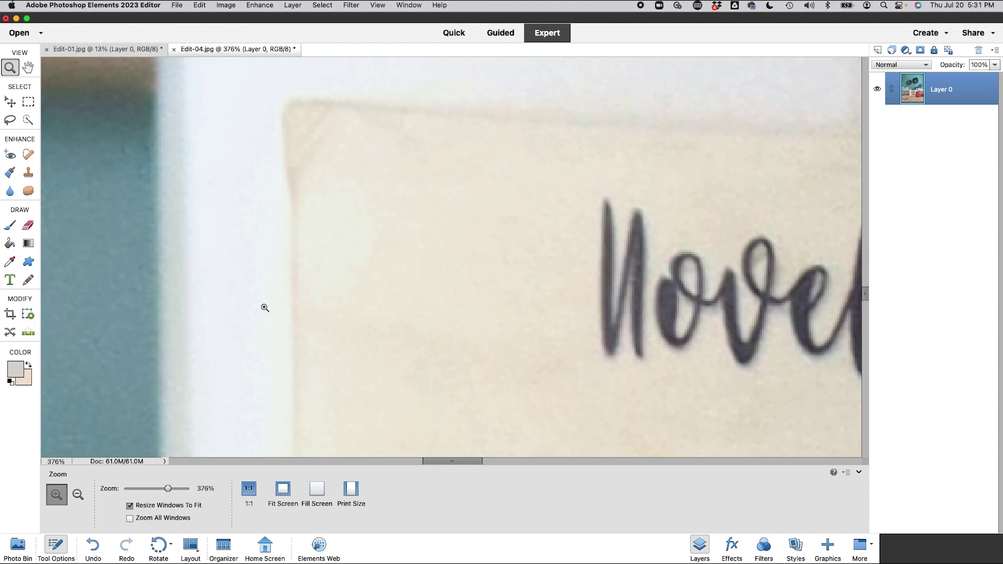
scroll(264, 308, up, 2)
scroll(265, 308, left, 1)
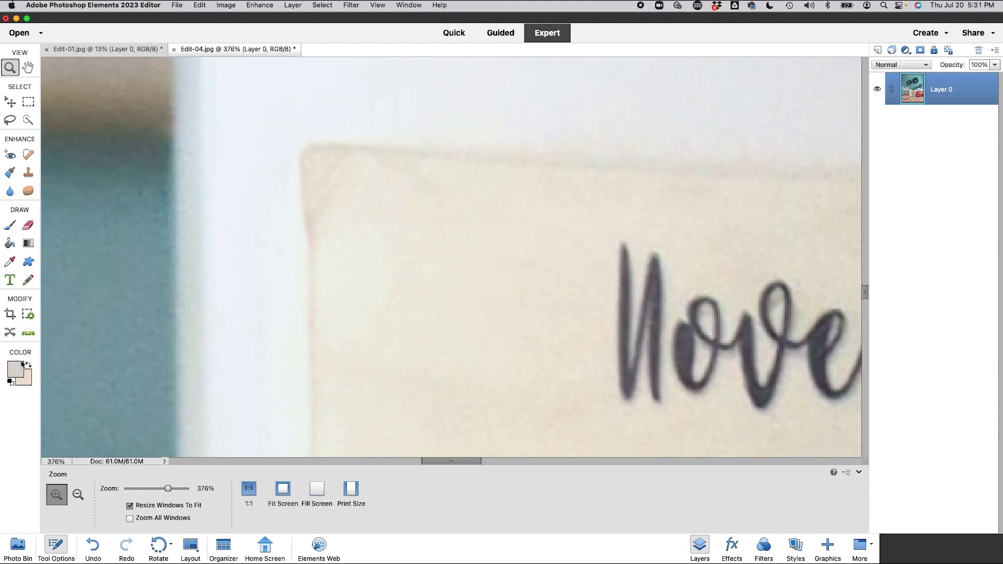
- Set the Clone Stamp brush to 20 px, then zoom back out to 13%
click(30, 173)
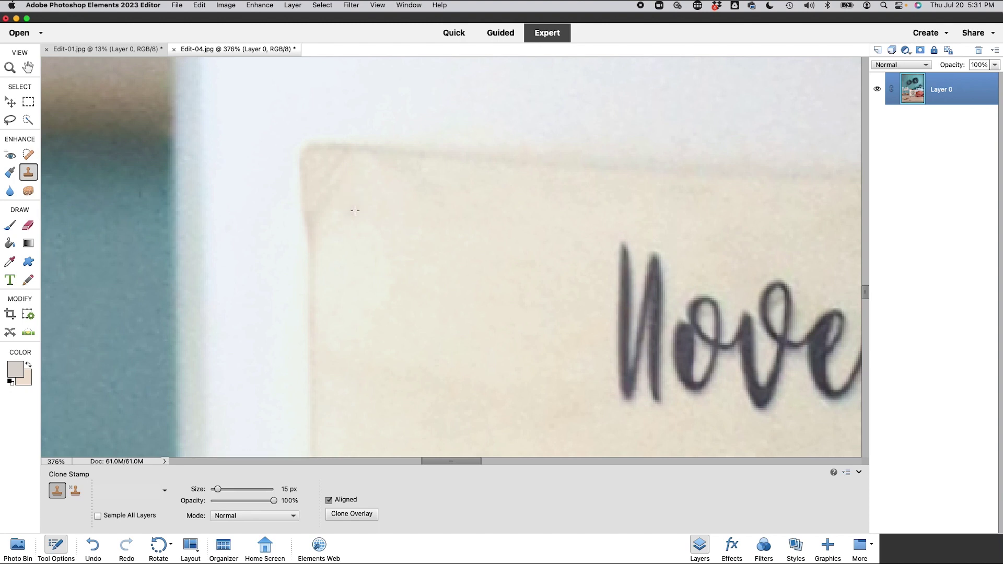
drag(217, 490, 221, 491)
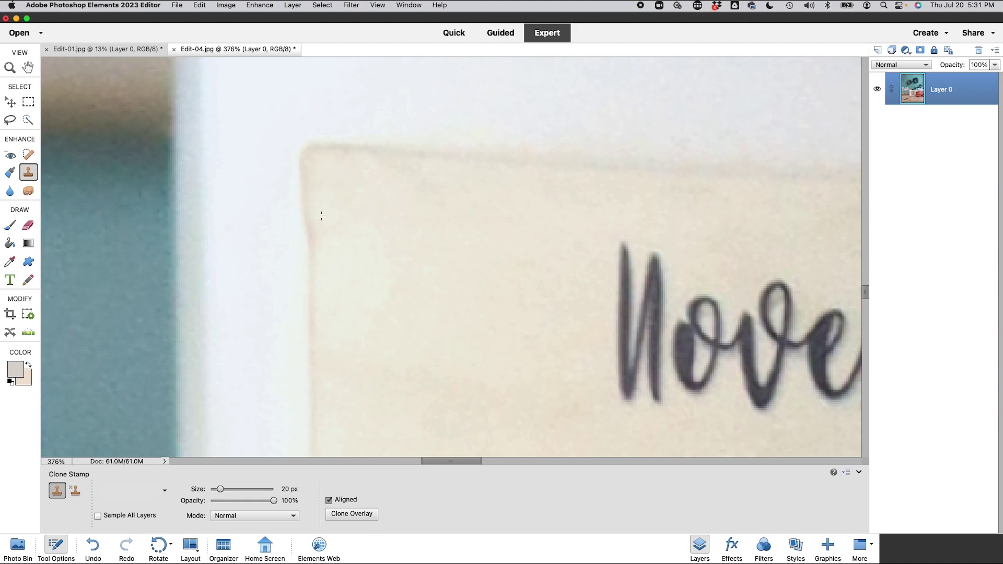
click(10, 67)
drag(167, 489, 128, 499)
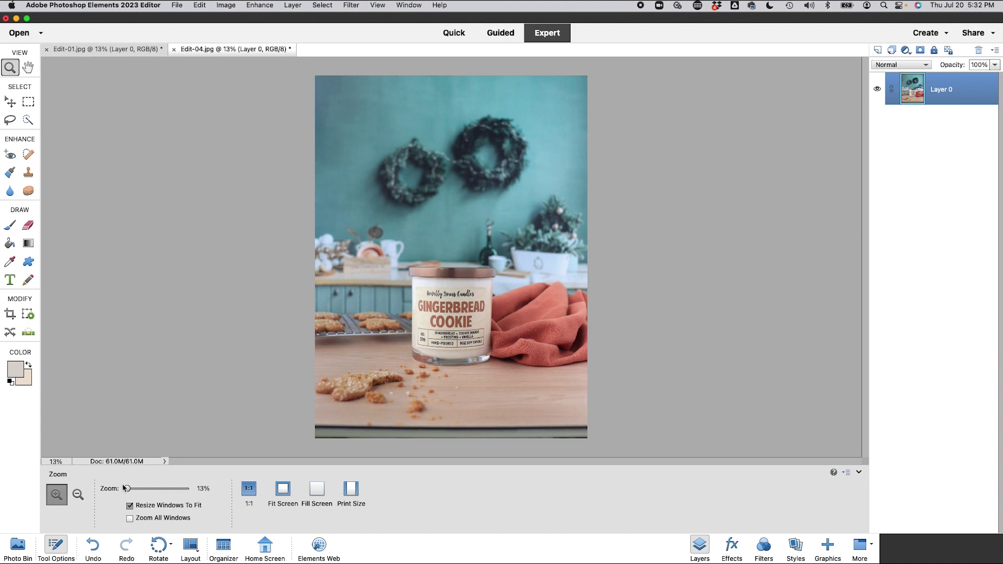
- Zoom to 42% on the candle base and enlarge the Clone Stamp brush to 99 px
drag(128, 490, 135, 489)
scroll(362, 390, down, 5)
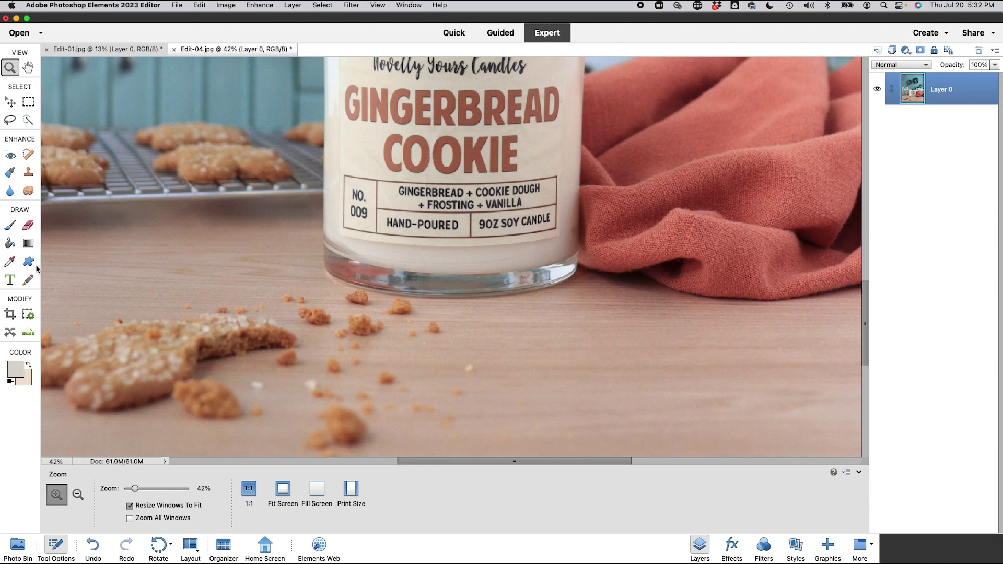
click(28, 173)
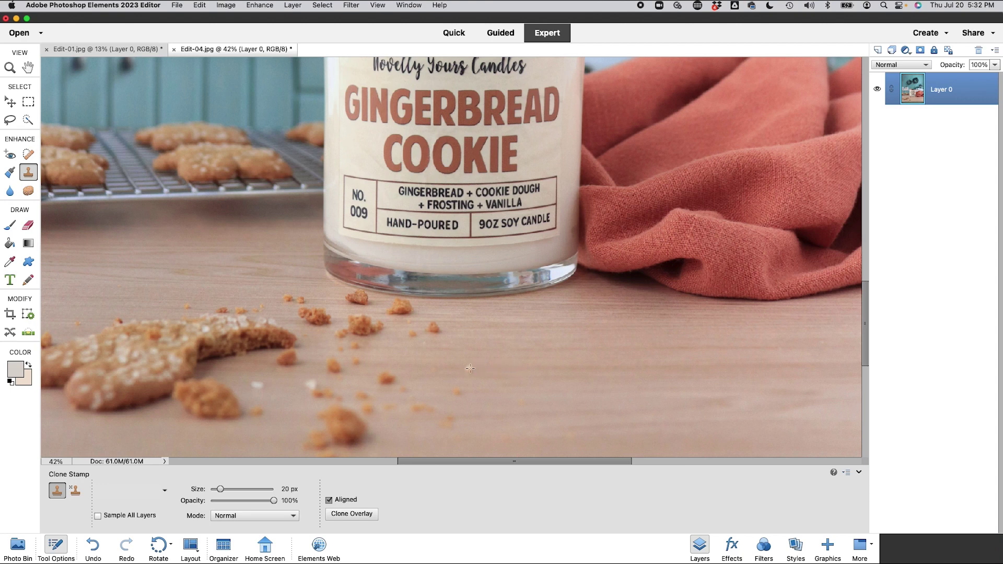
drag(221, 489, 230, 489)
drag(231, 489, 249, 490)
- Zoom out until the whole candle photo fits the window
click(10, 68)
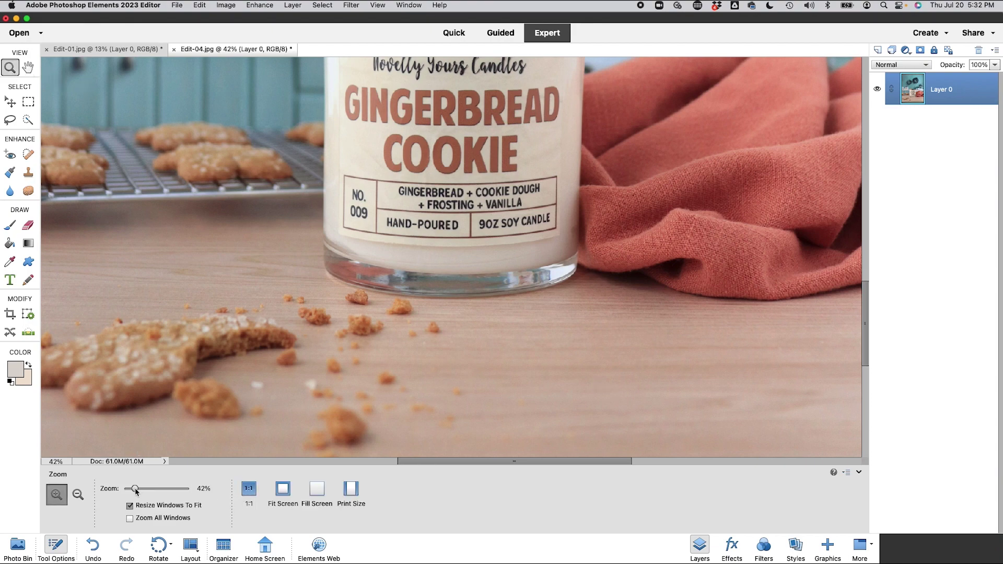
drag(135, 489, 128, 490)
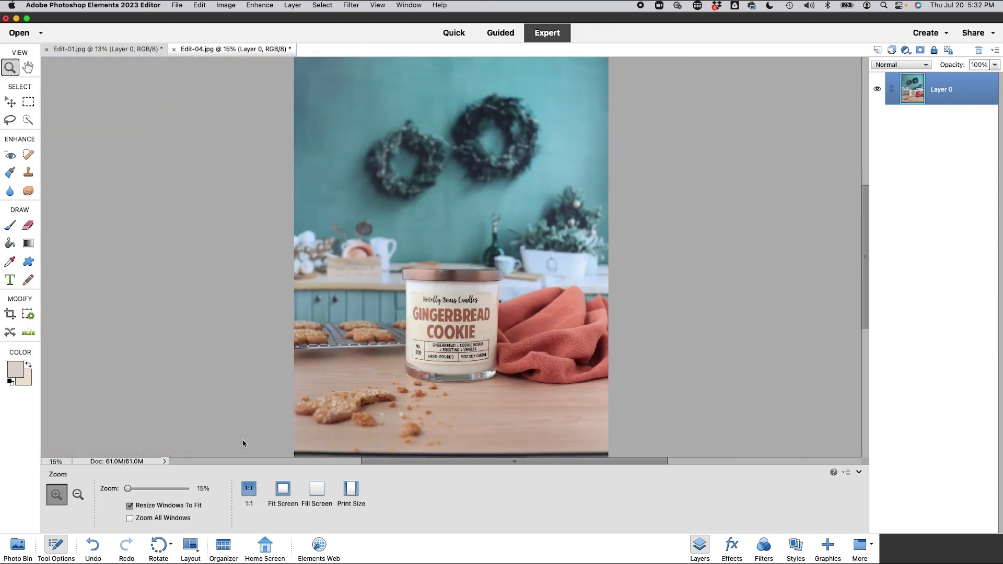
scroll(376, 371, up, 3)
scroll(375, 372, down, 2)
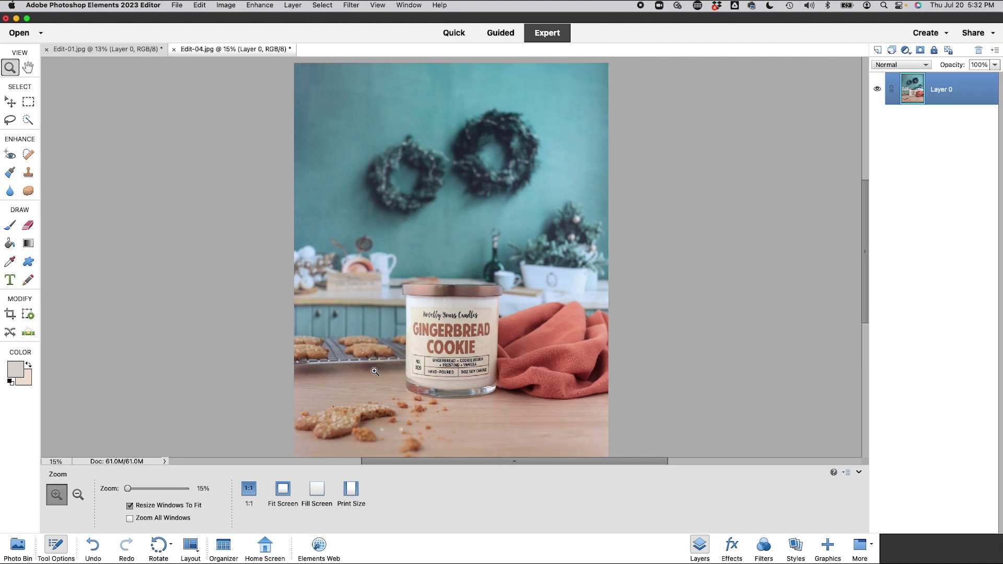
drag(129, 490, 126, 490)
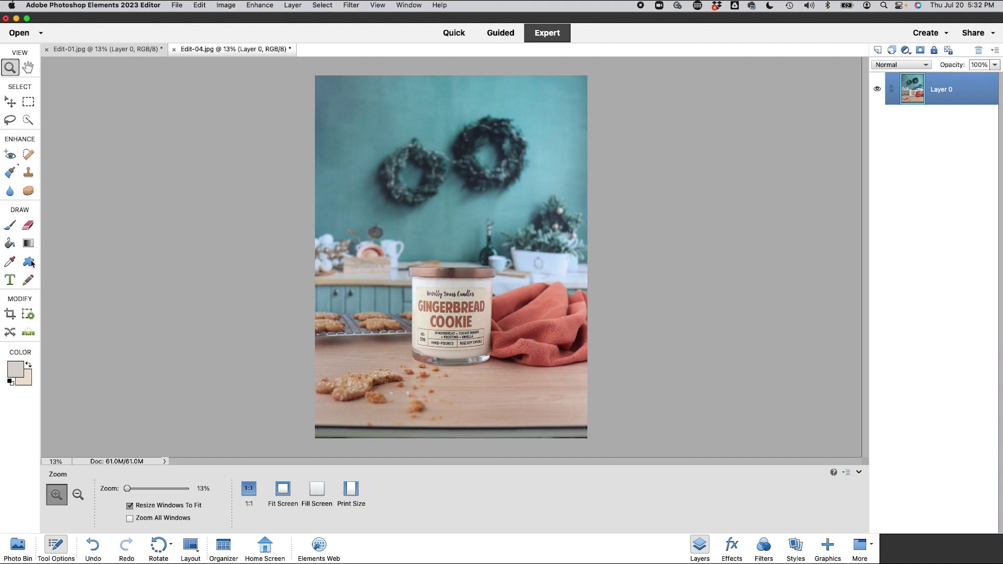
- Draw a rough crop box over the candle photo with the Crop tool
click(10, 314)
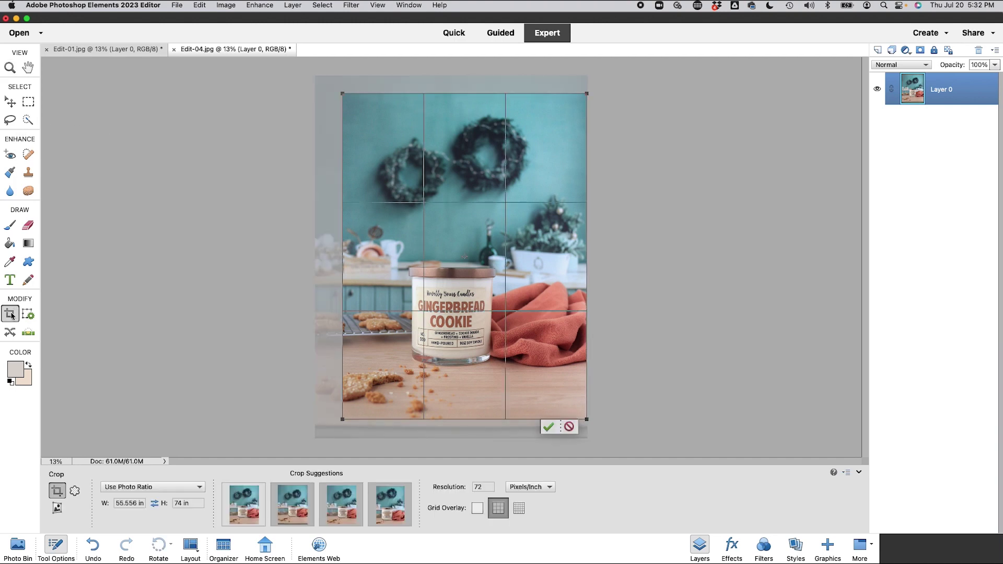
drag(479, 242, 454, 247)
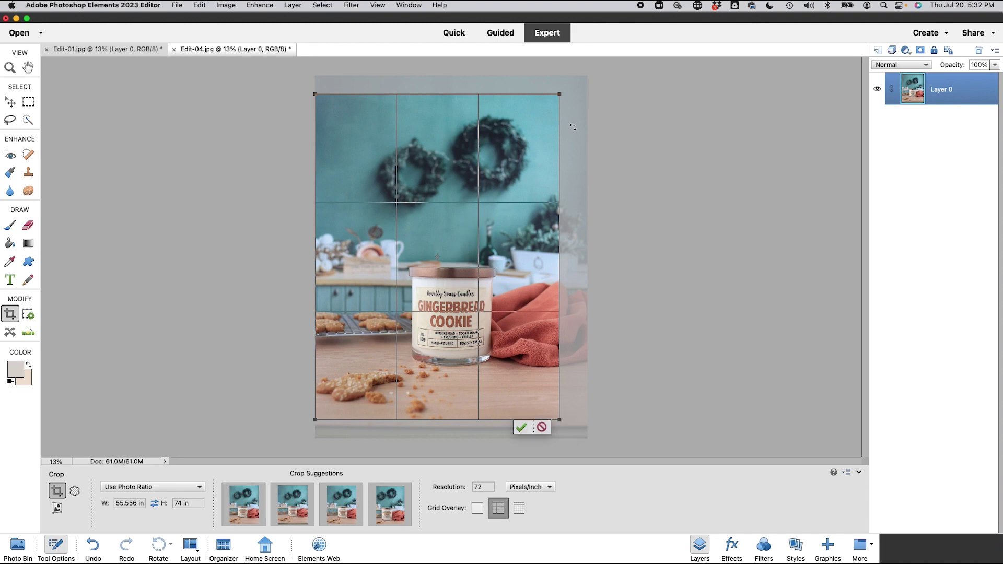
drag(560, 92, 585, 87)
drag(434, 216, 443, 217)
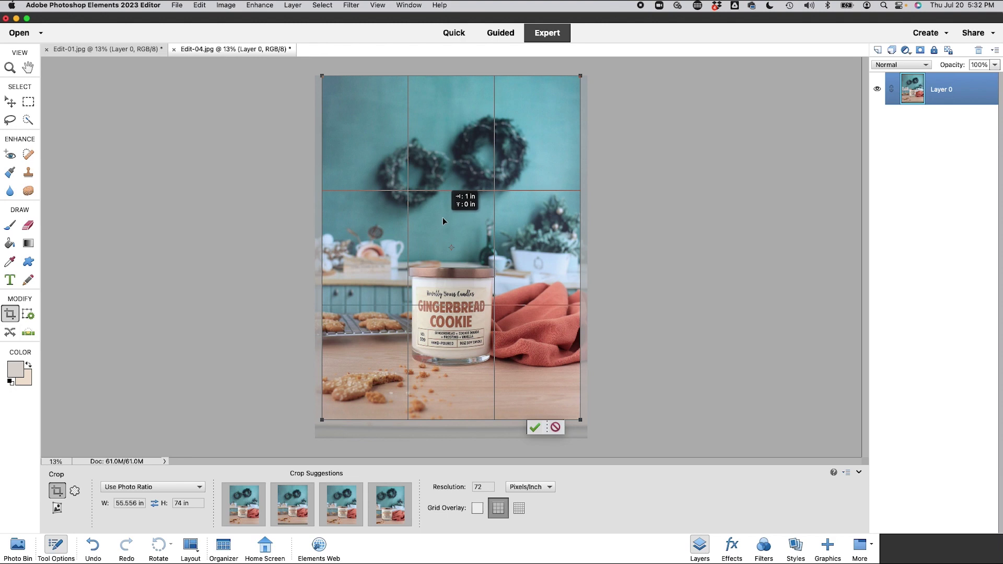
- Switch the crop to the 16 x 9 in ratio, centre it on the candle and apply it
click(128, 487)
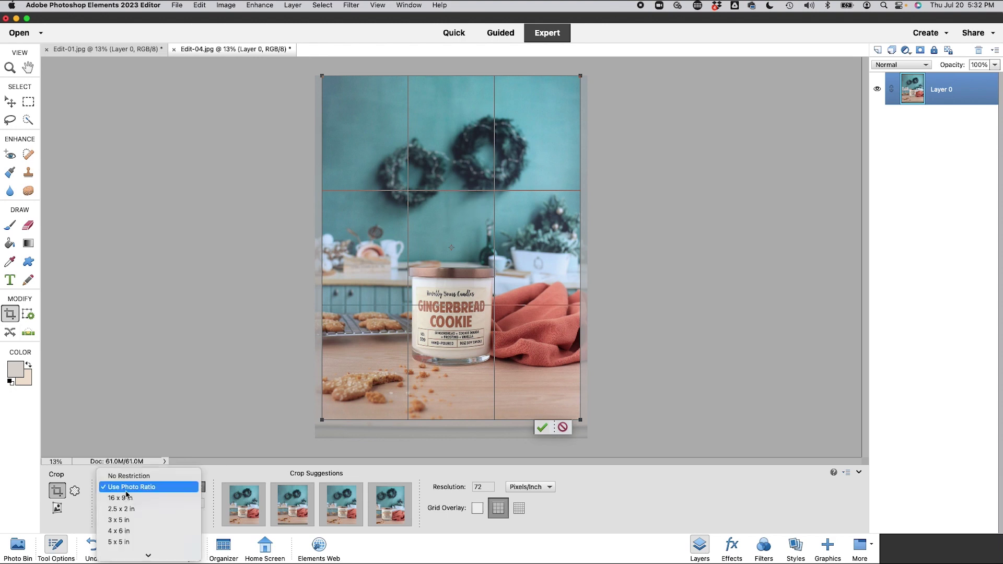
click(138, 499)
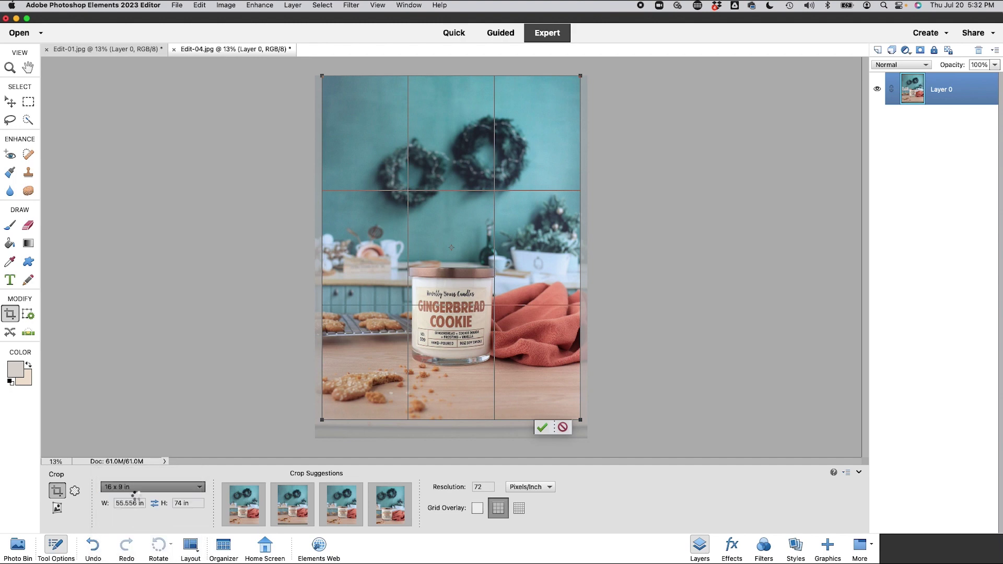
drag(485, 381, 460, 353)
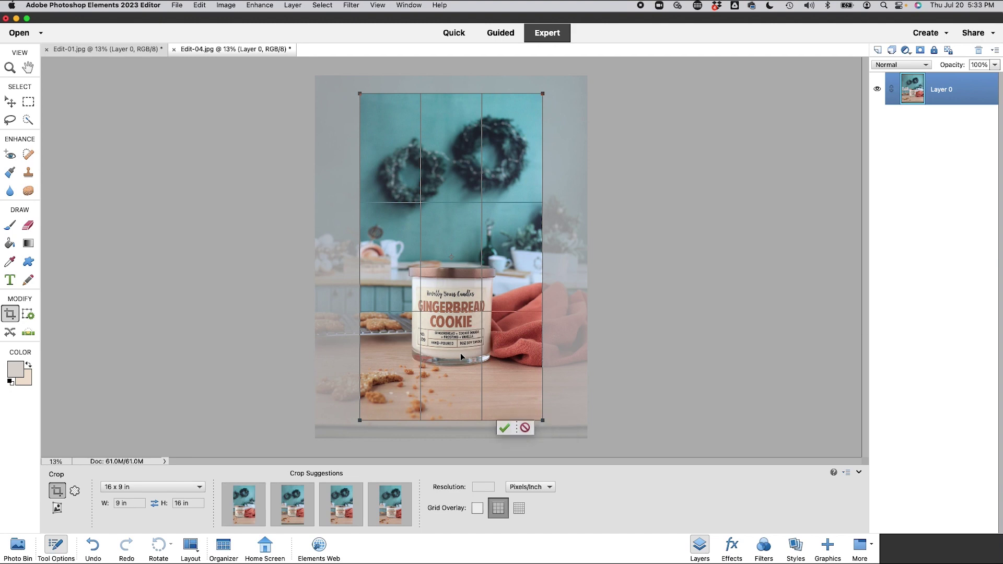
click(504, 429)
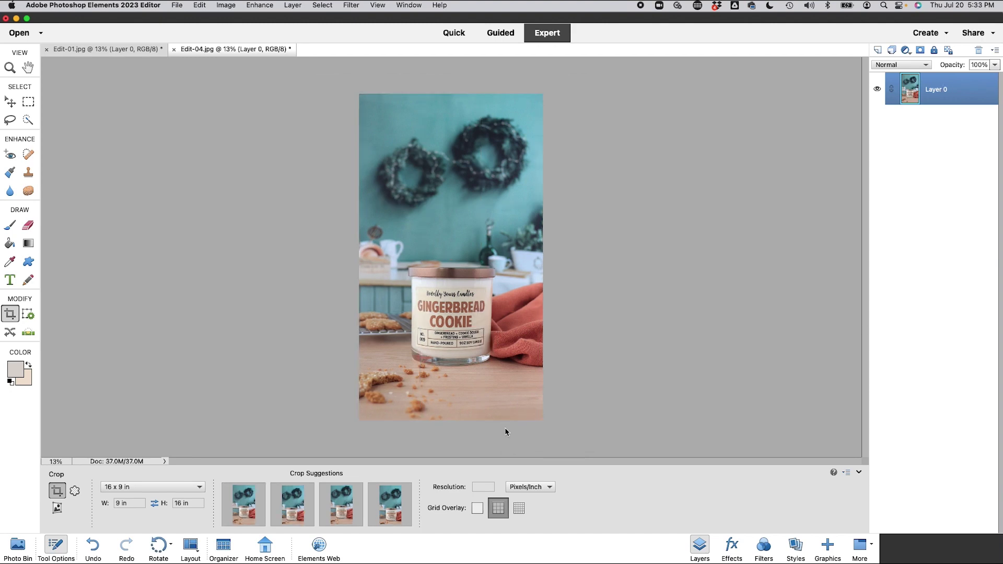
click(178, 5)
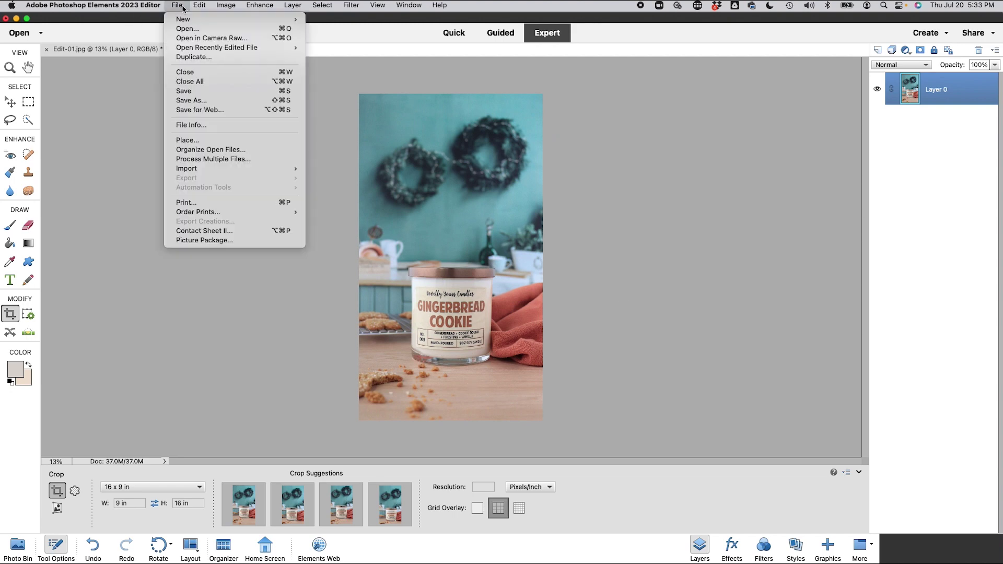
- Save the 9×16 crop for web as a 1500 × 2666 px JPEG, then undo the crop
click(196, 110)
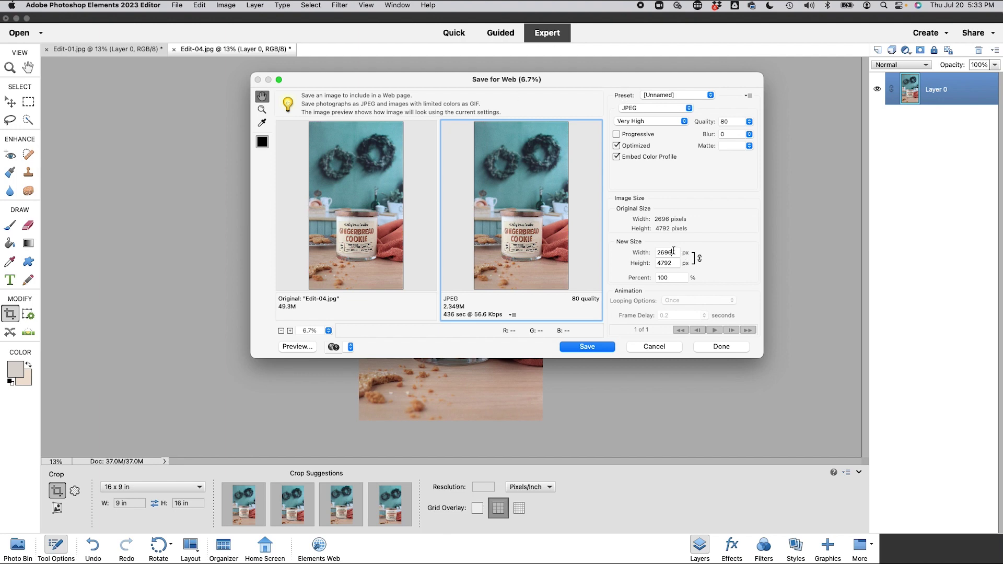
drag(674, 252, 648, 254)
text(2000)
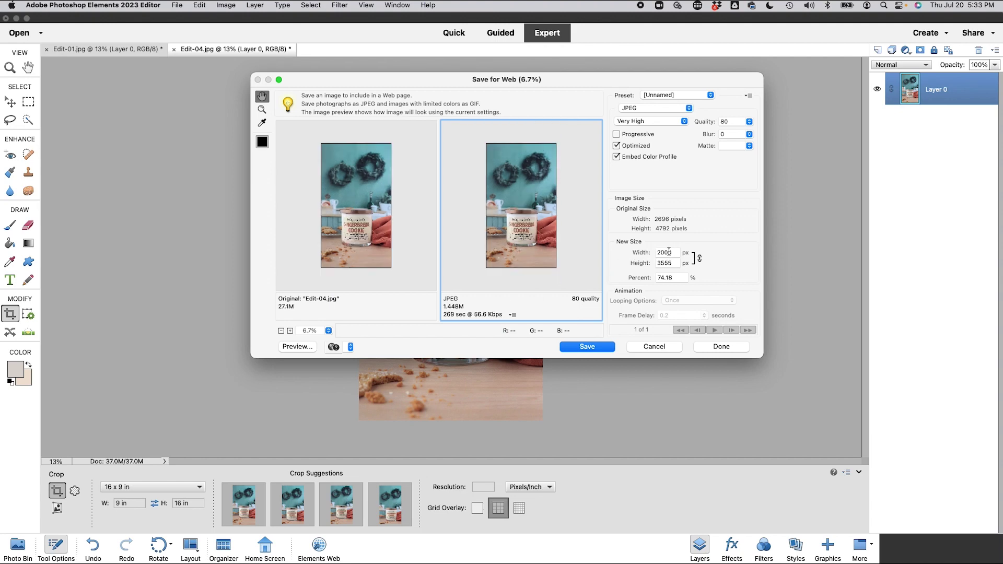
click(641, 255)
text(1500)
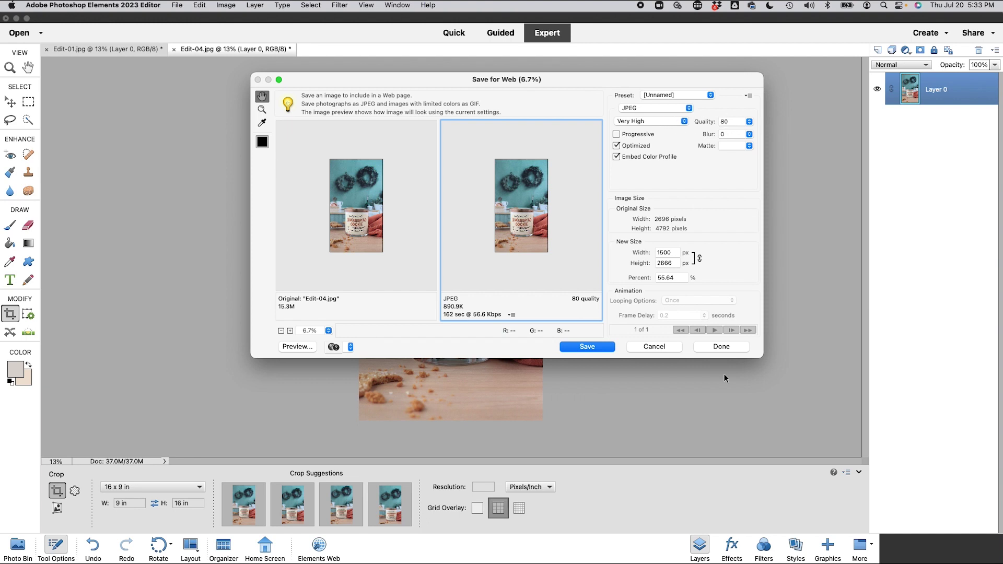
click(577, 347)
key(ctrl+z)
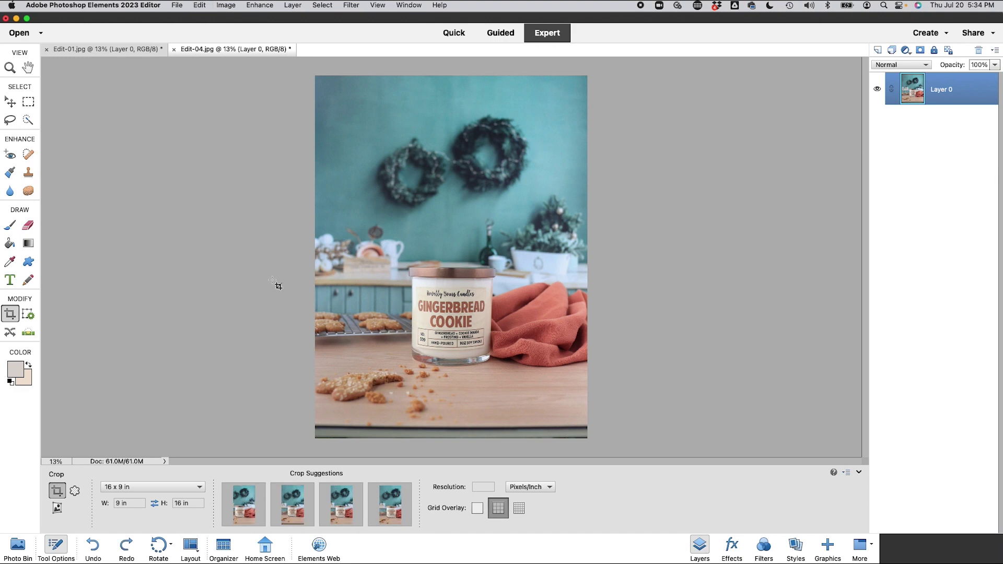
- Replace the fixed 16 x 9 ratio with a custom 4 in × 3 in crop size
click(118, 488)
click(123, 462)
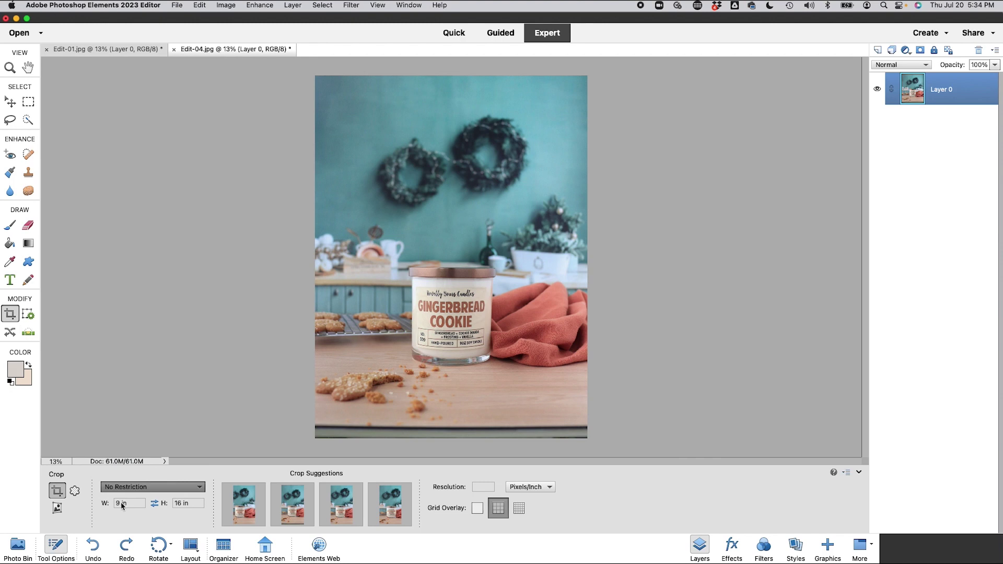
double_click(120, 503)
text(4)
key(Tab)
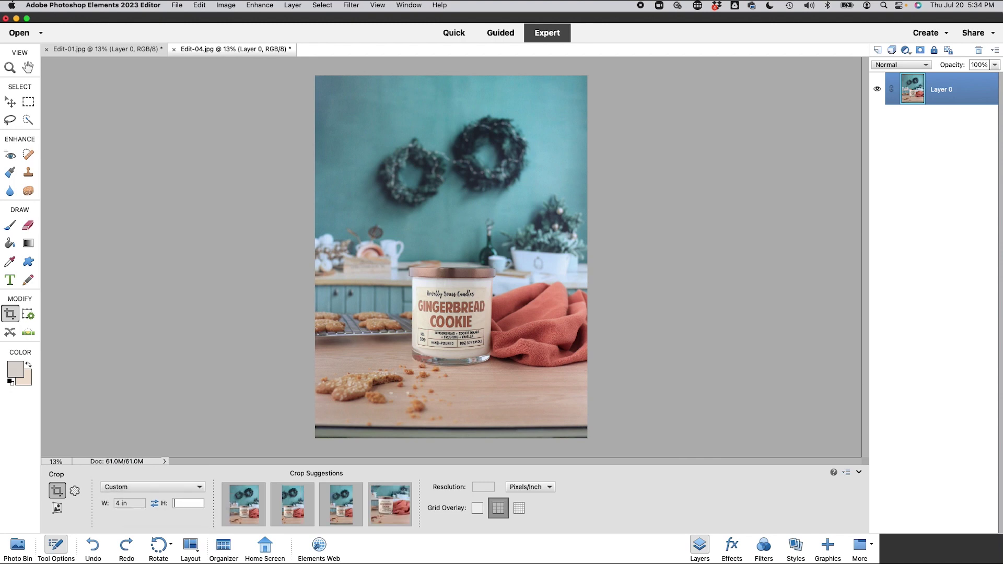
text(3)
key(Return)
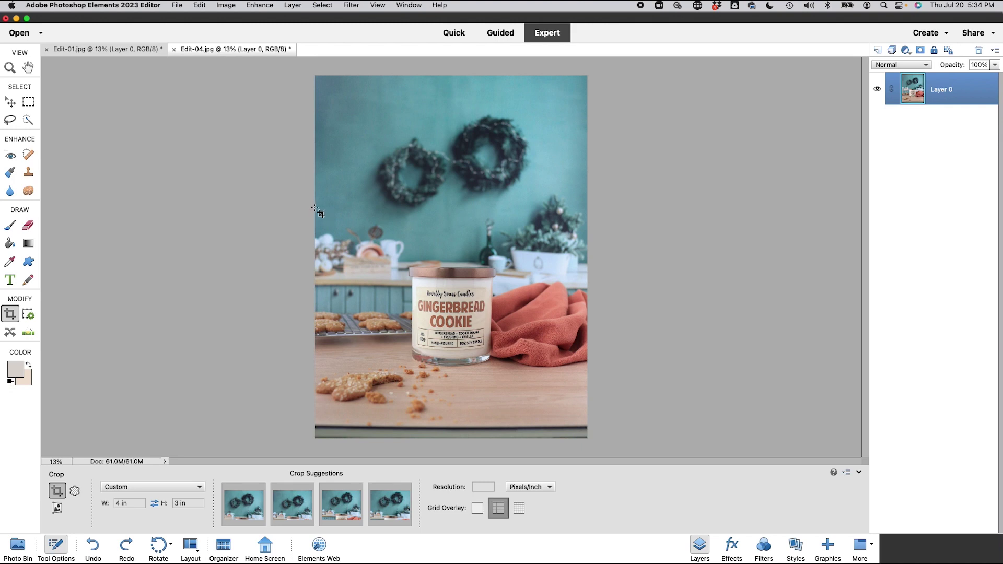
- Draw the 4:3 crop around the candle, cookies and towel, nudge it up, and apply it
drag(316, 208, 675, 417)
drag(508, 365, 513, 354)
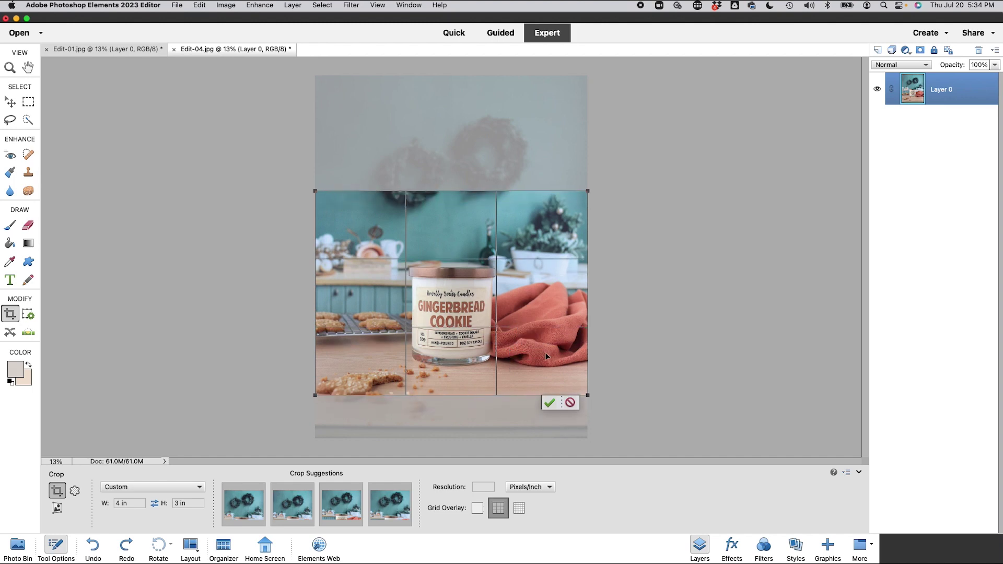
click(550, 403)
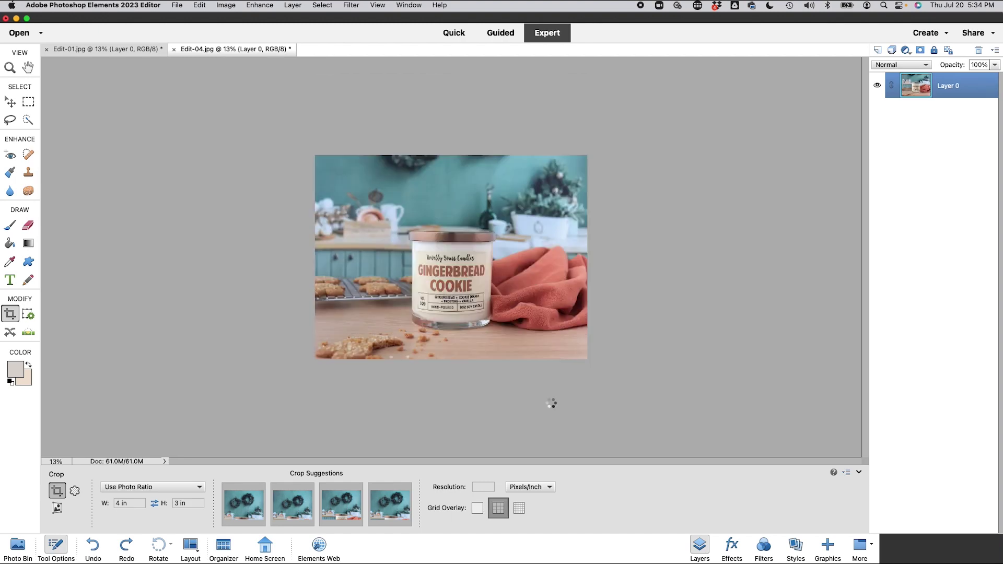
- Save the 4:3 crop for web as a 2667 × 2000 px JPEG at High quality 60
click(180, 5)
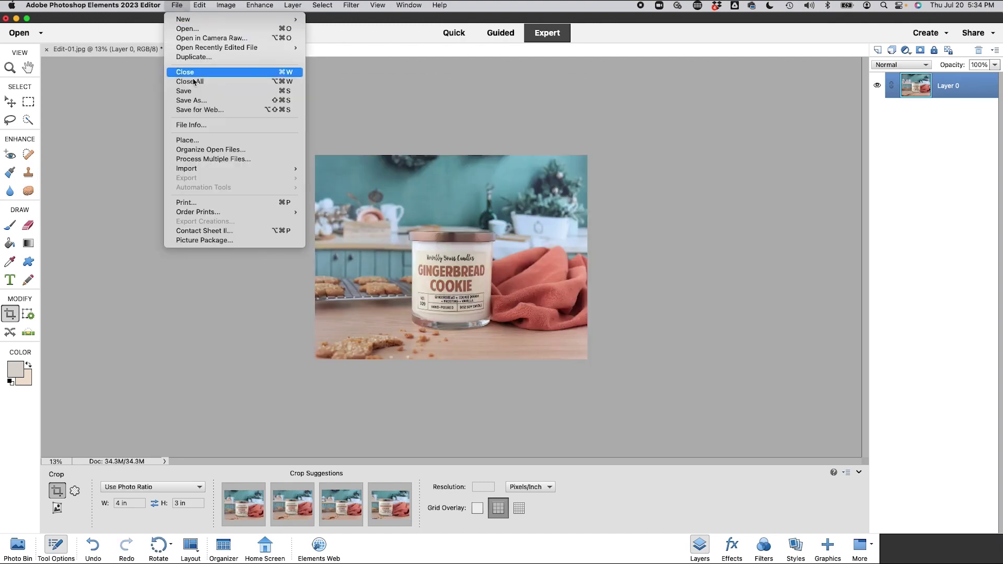
click(195, 111)
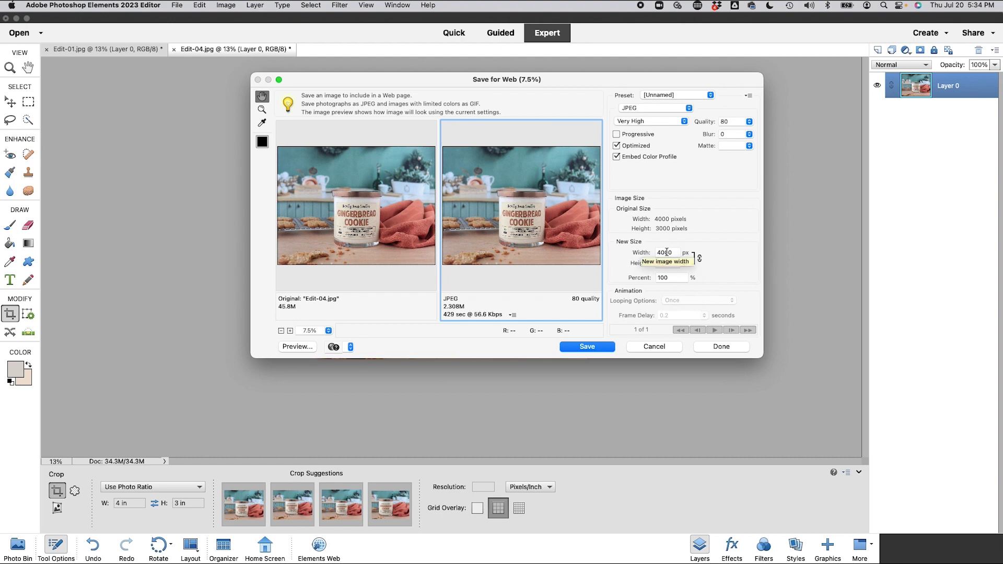
key(Tab)
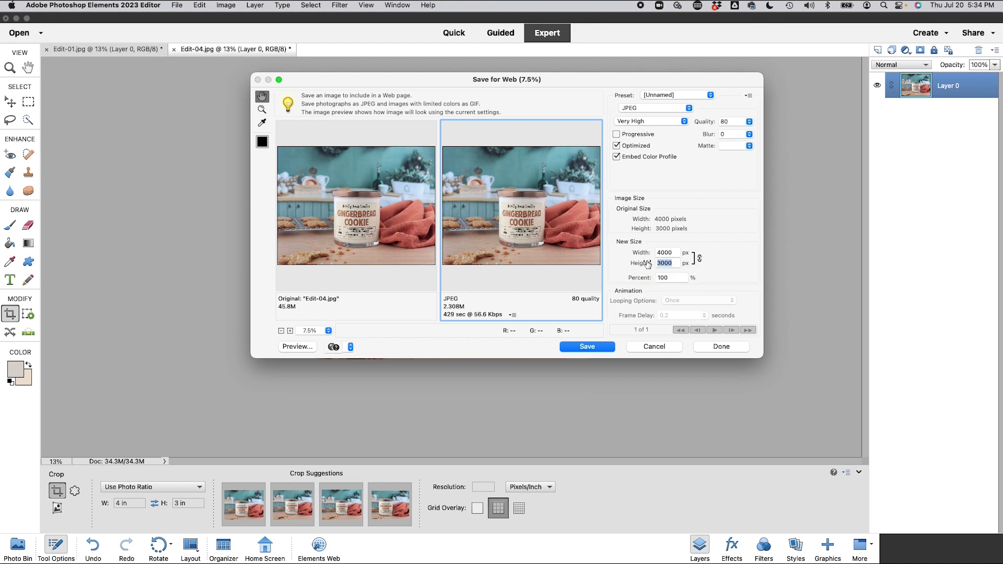
text(2000)
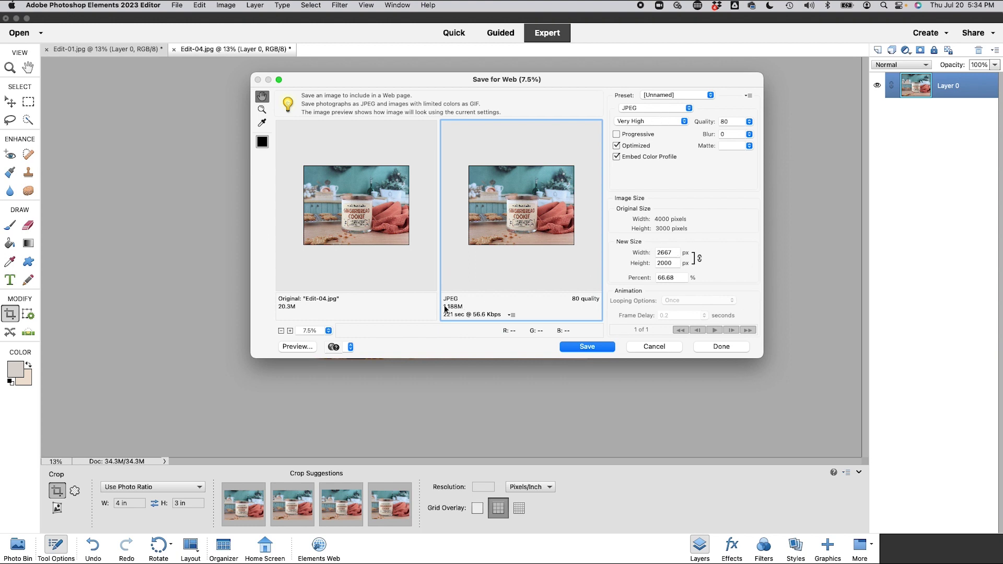
click(641, 120)
click(639, 111)
click(588, 347)
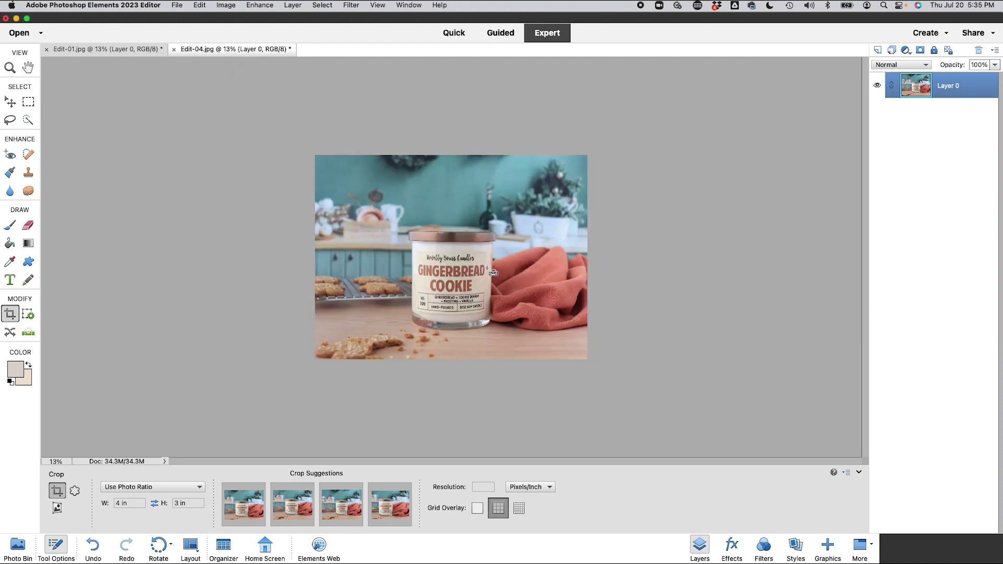
key(super+z)
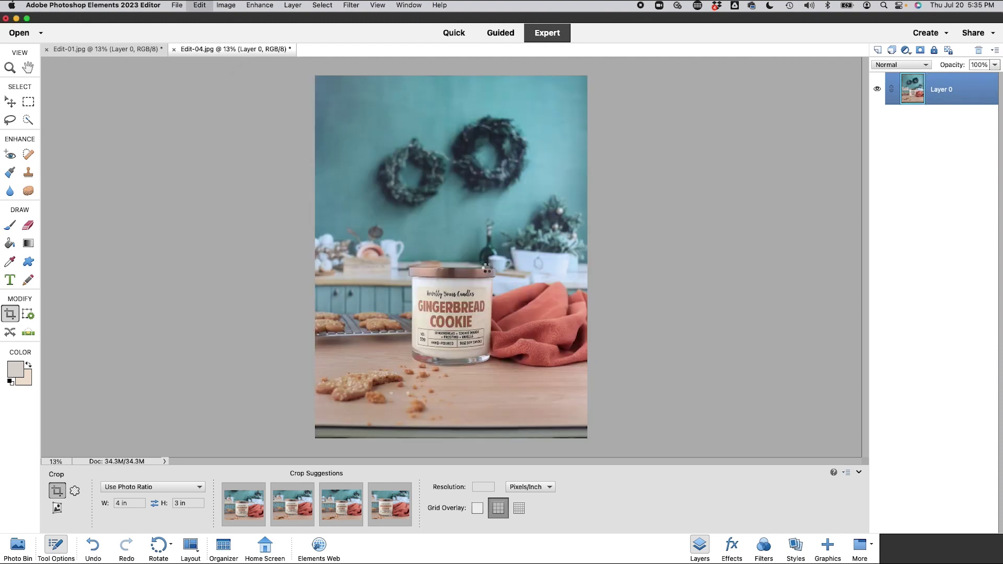